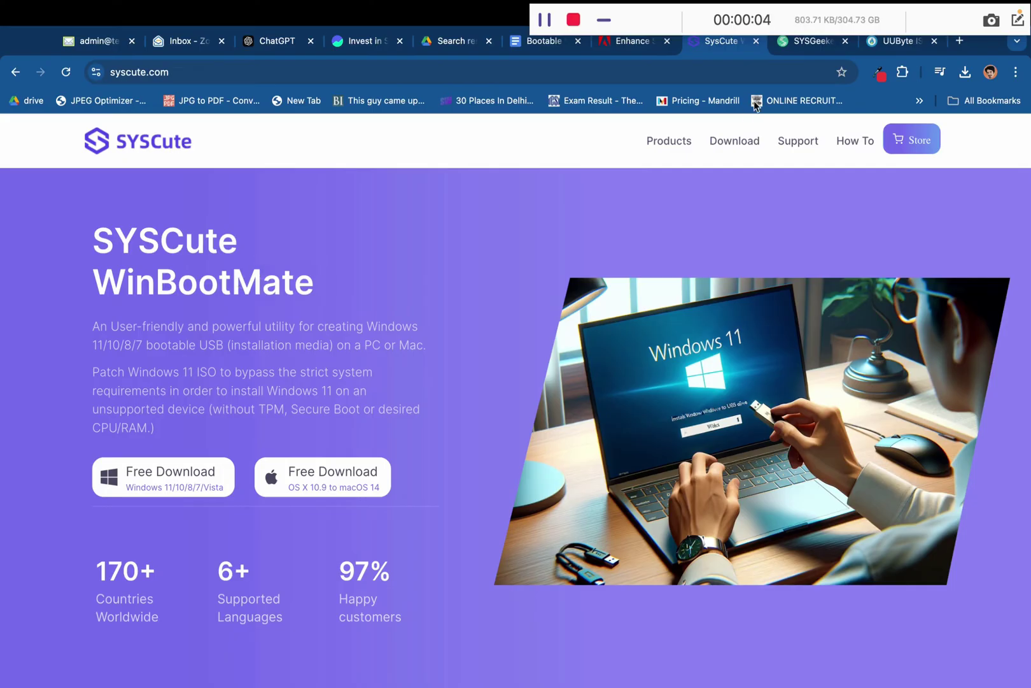
Flip between the SysCute WinBootMate, SYSGeeker WonderISO and UUByte ISO Editor pages to compare them.
left_click(815, 47)
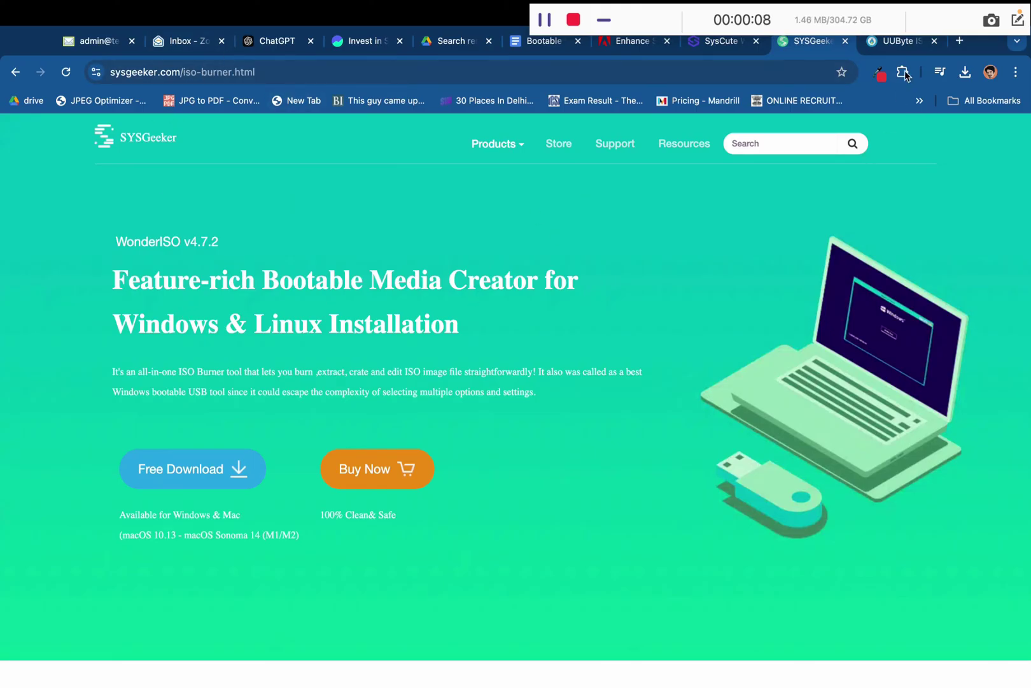
left_click(886, 46)
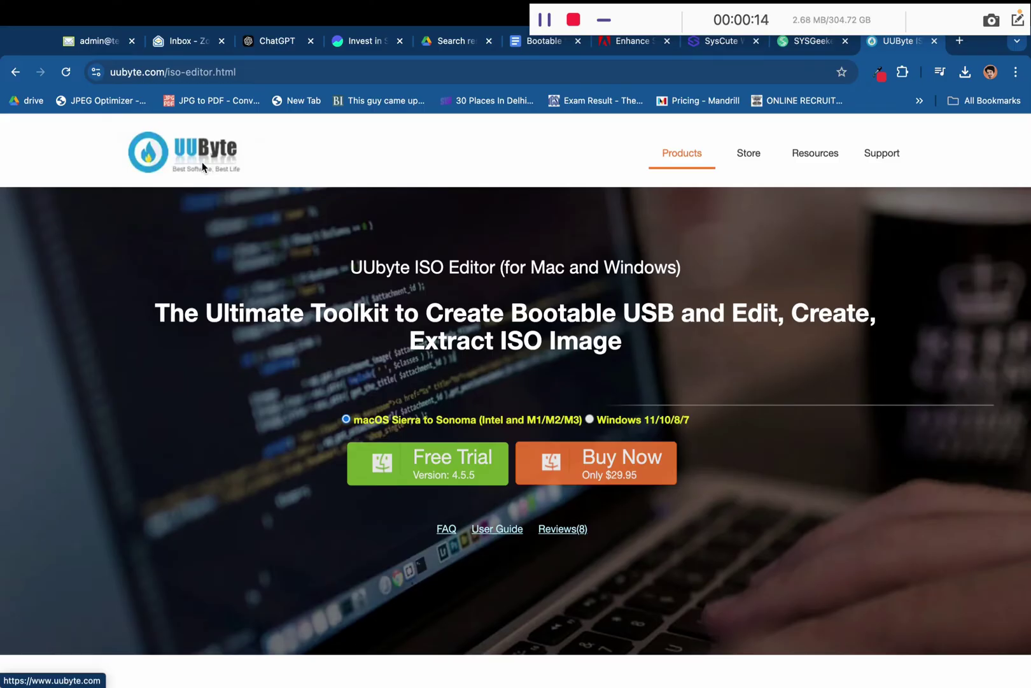
left_click(732, 47)
left_click(809, 46)
left_click(895, 50)
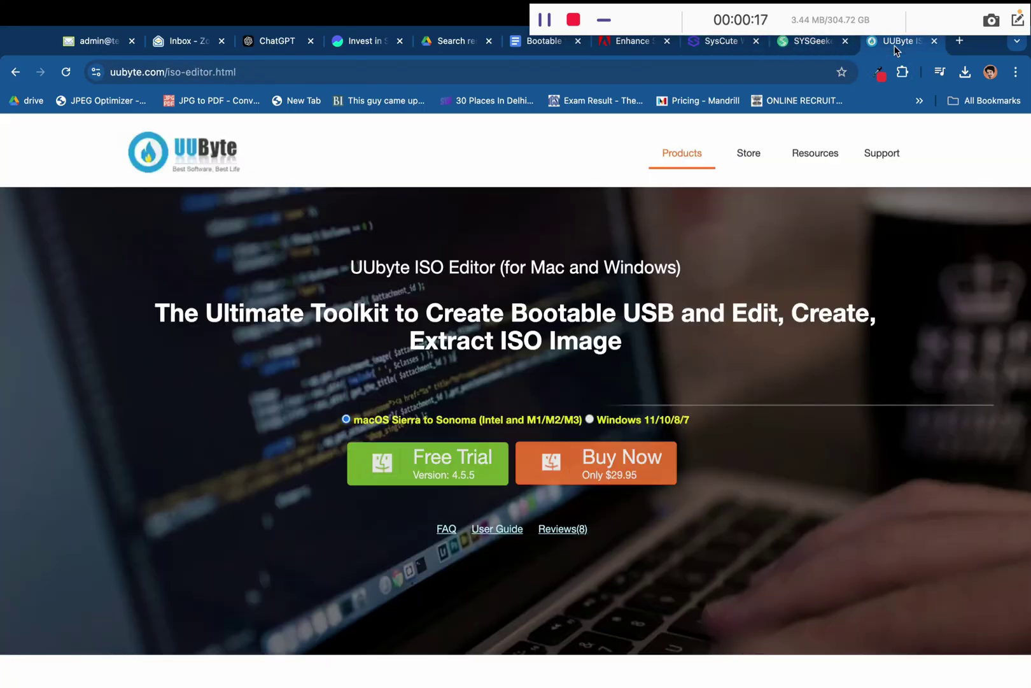
left_click(720, 42)
left_click(806, 42)
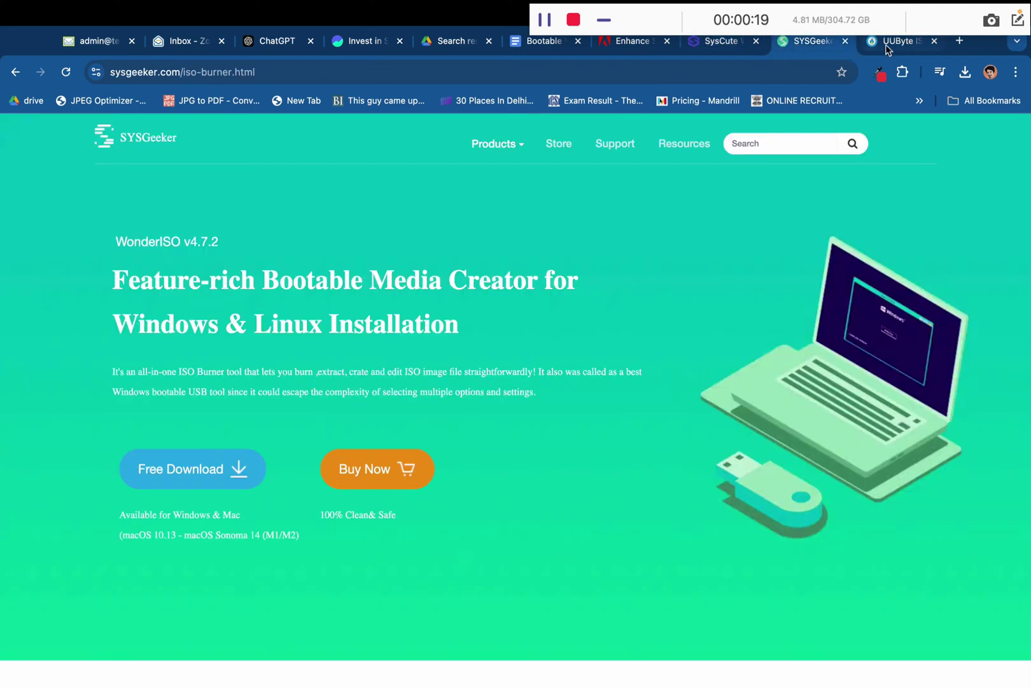
left_click(889, 49)
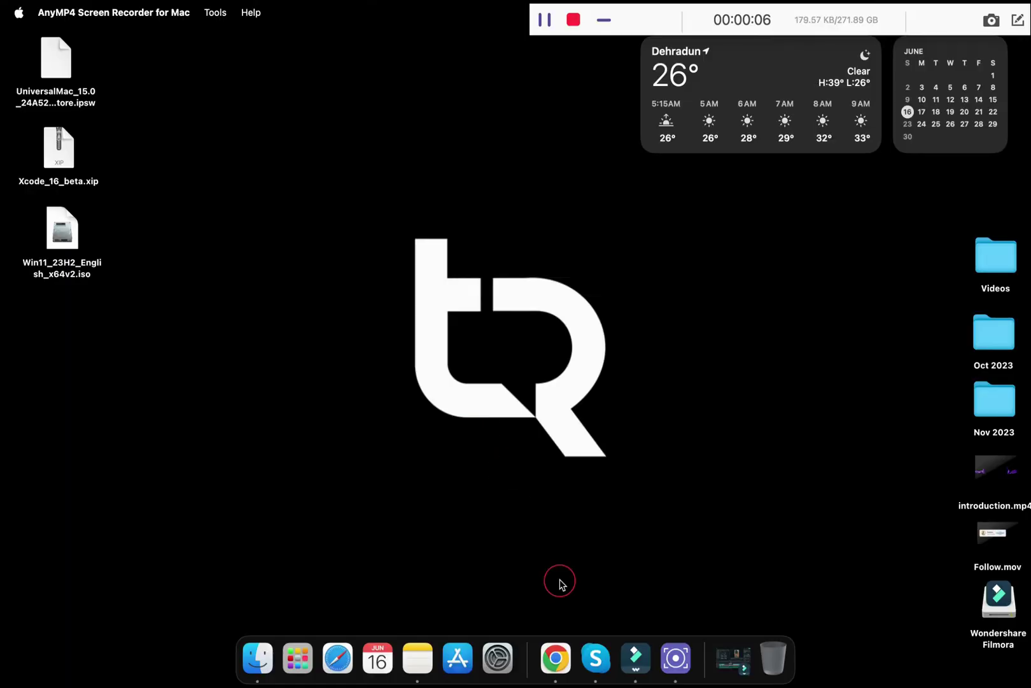
Bring Chrome back and search Google for "windows 11 iso" in a fresh tab.
left_click(555, 658)
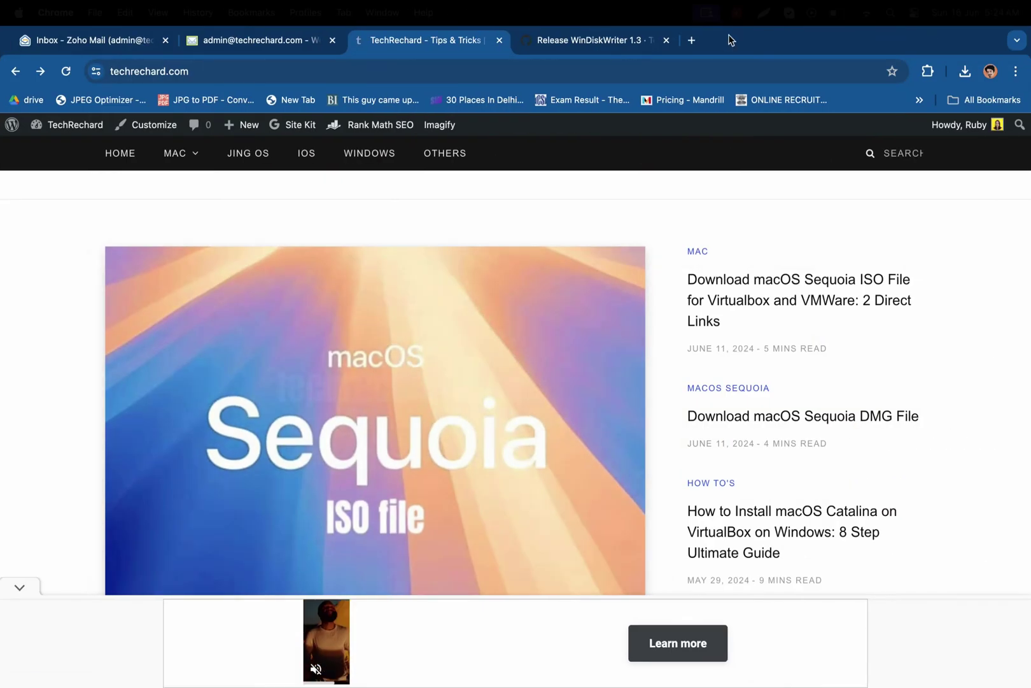
left_click(691, 40)
type("win")
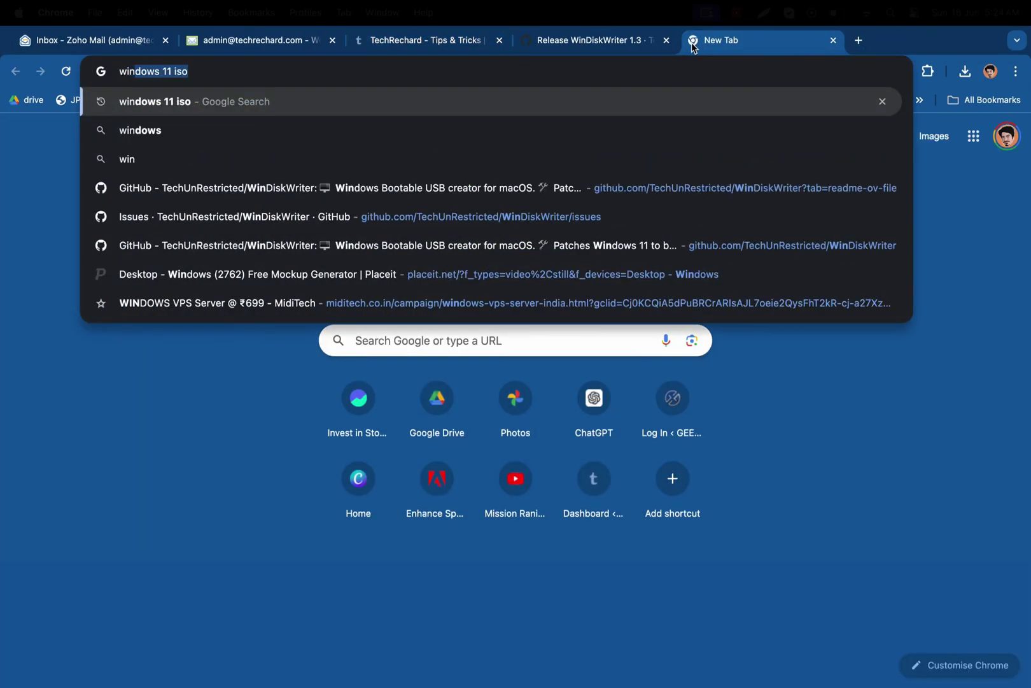
type("dows")
key("Return")
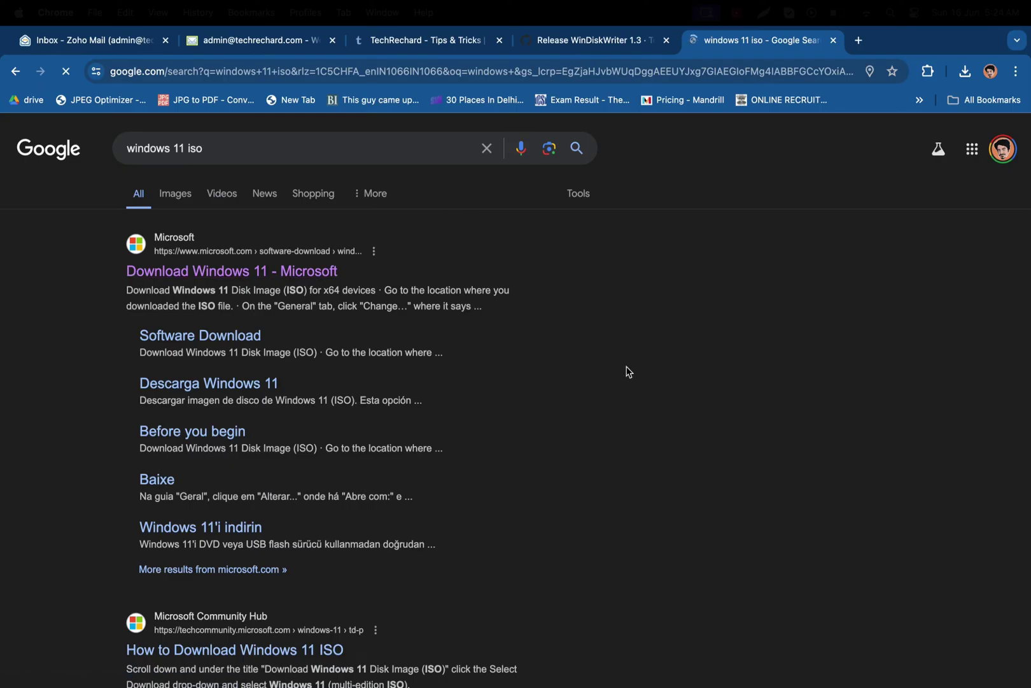
scroll(627, 371, "down", 5)
scroll(627, 371, "down", 7)
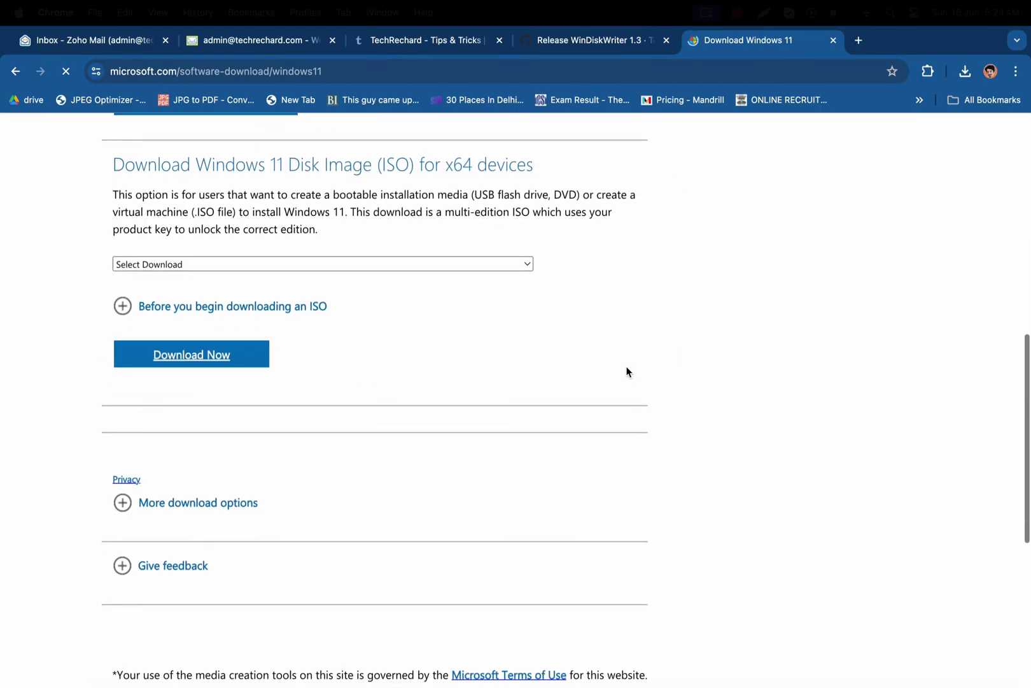
scroll(627, 371, "up", 1)
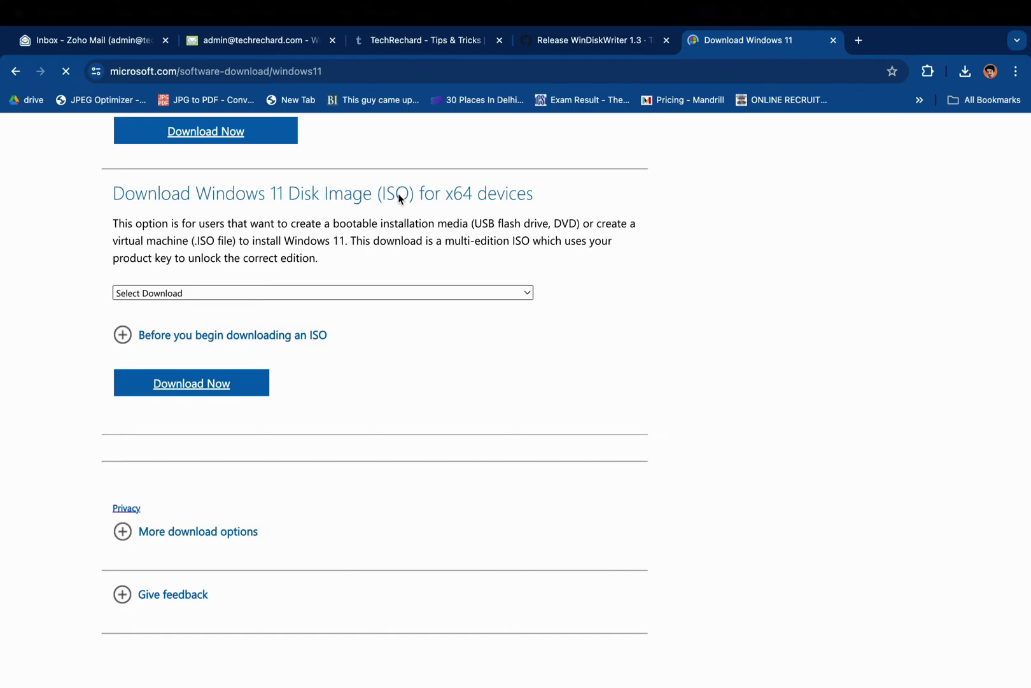
Select Windows 11 (multi-edition ISO for x64 devices) as the edition and submit it.
left_click(312, 292)
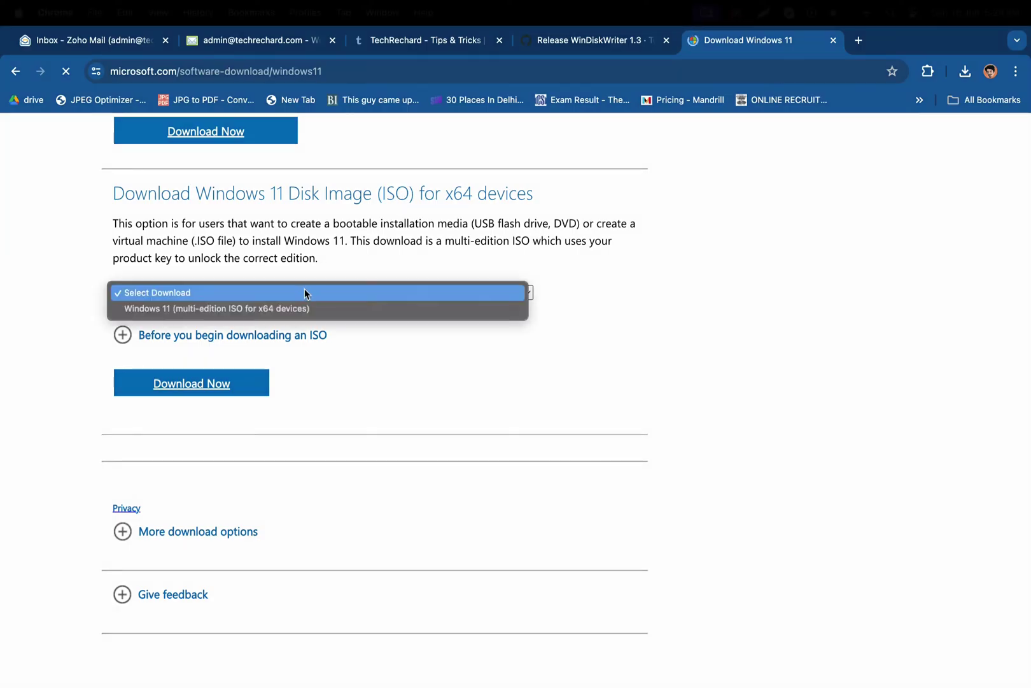
left_click(265, 308)
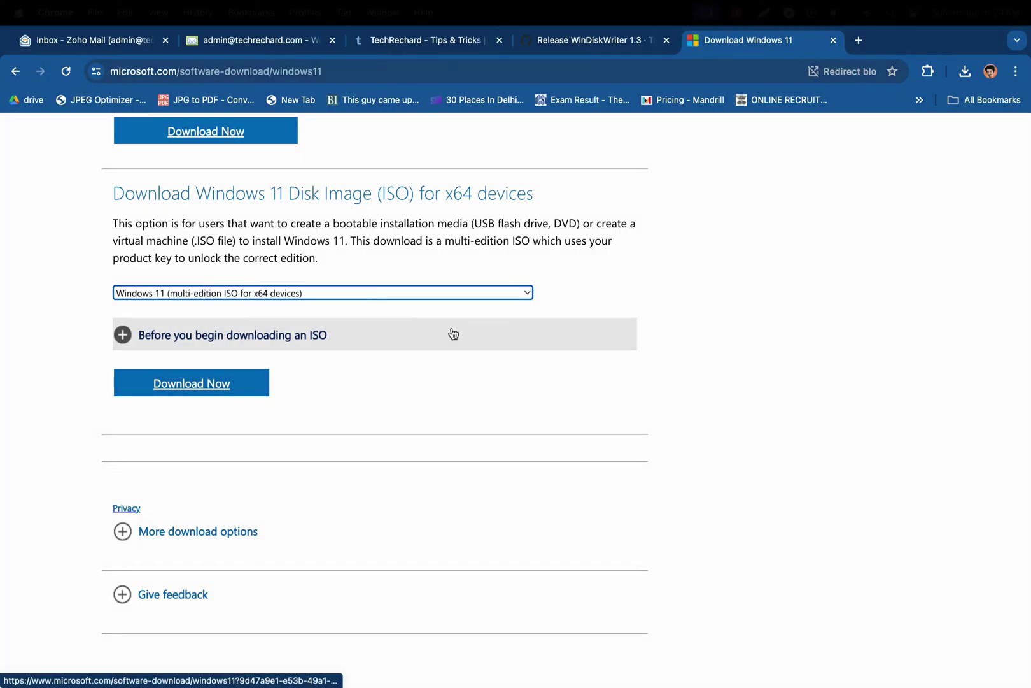
left_click(228, 384)
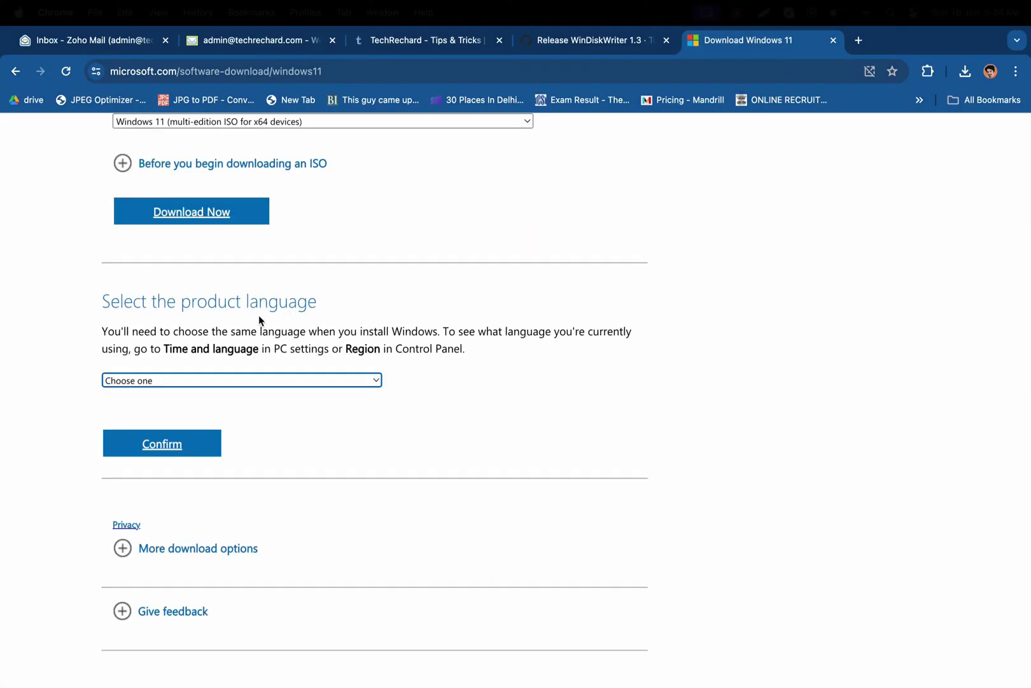
Choose English (United States) as the product language and confirm it.
left_click(242, 380)
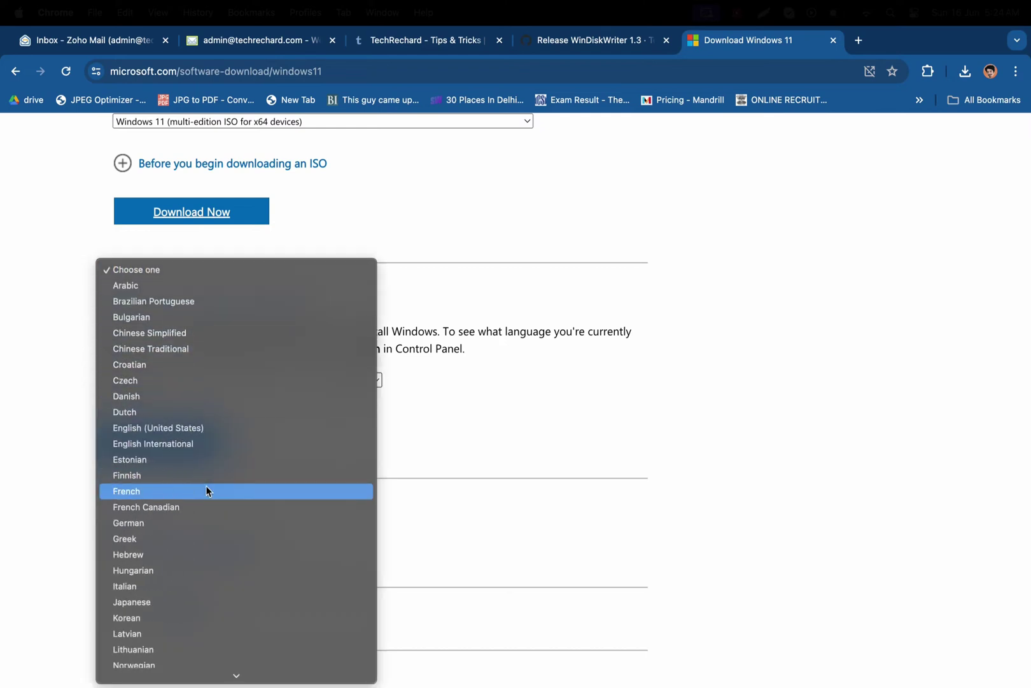
left_click(181, 427)
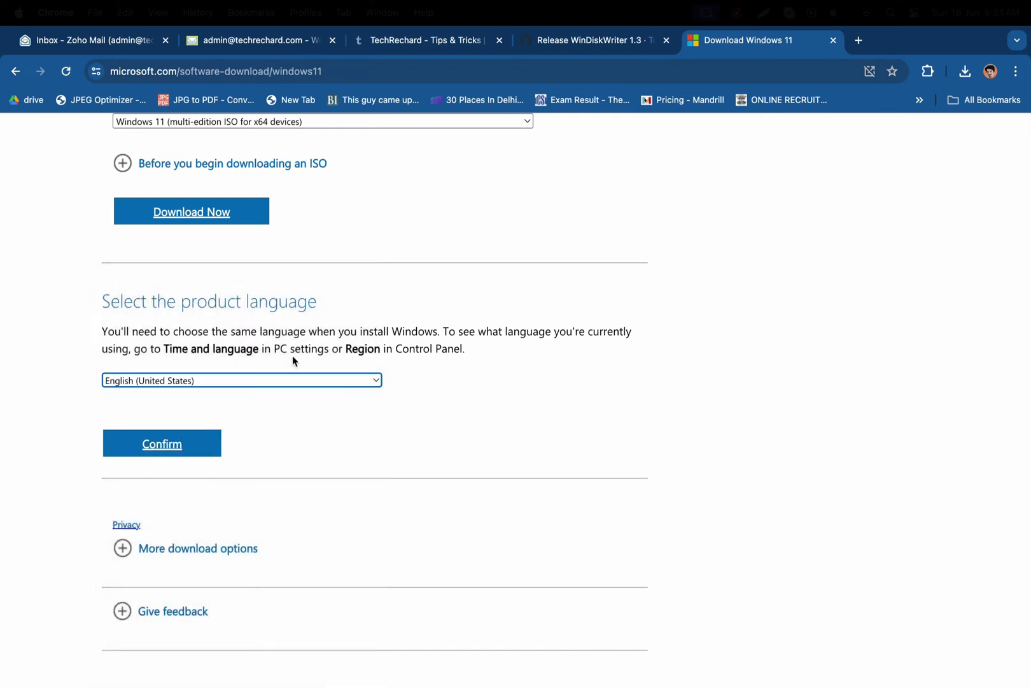
left_click(173, 445)
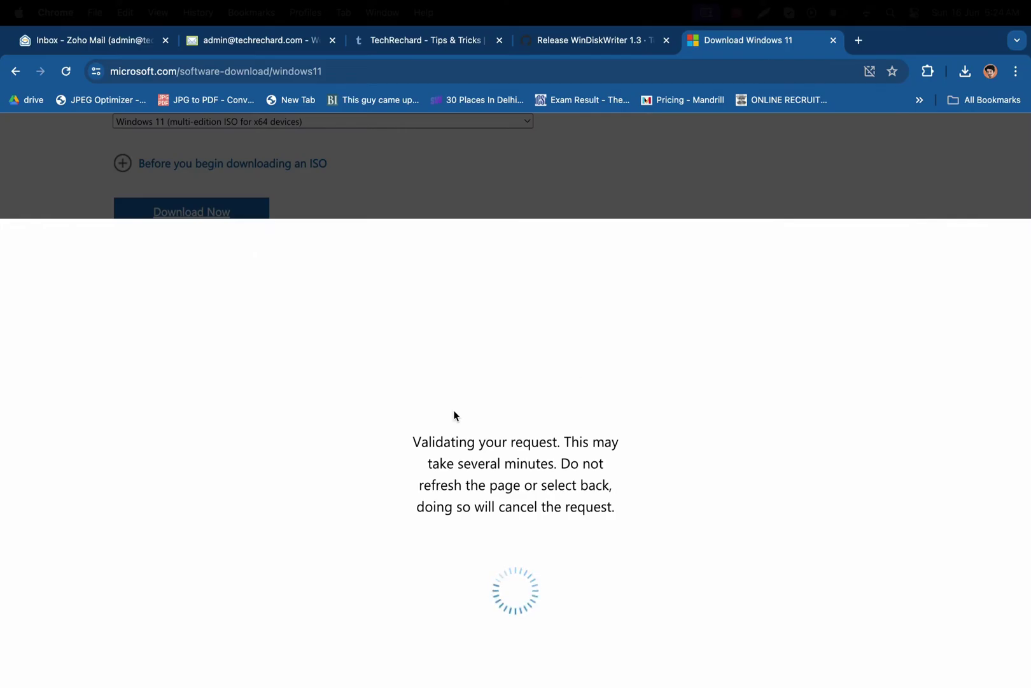
scroll(454, 338, "up", 1)
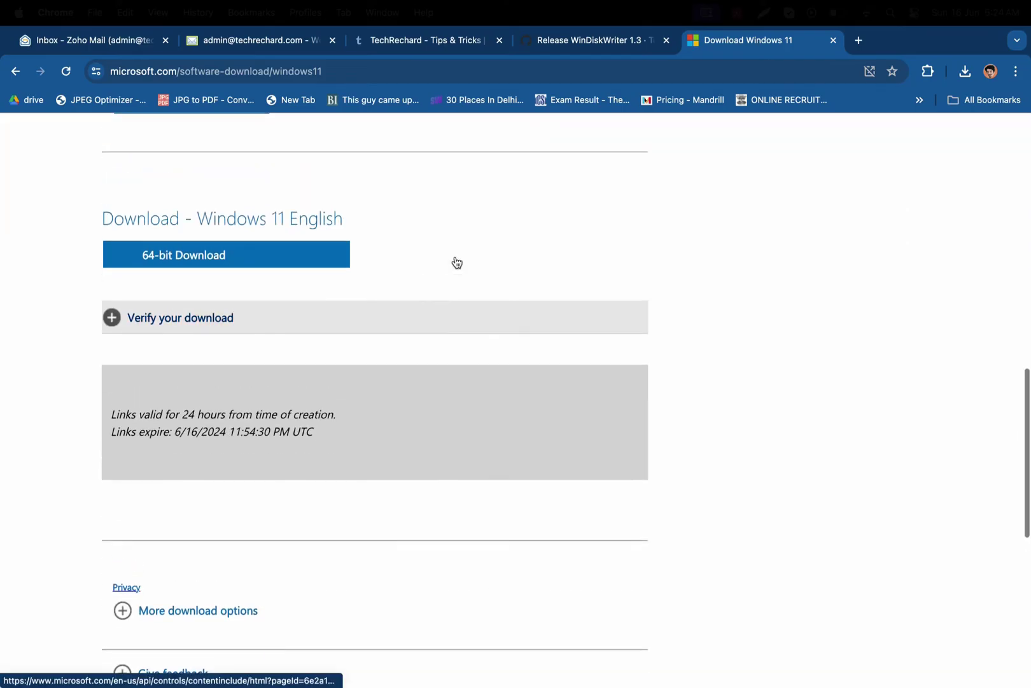
Start the 64-bit English download, cancel saving a duplicate ISO, and return to the desktop's existing ISO.
left_click(189, 264)
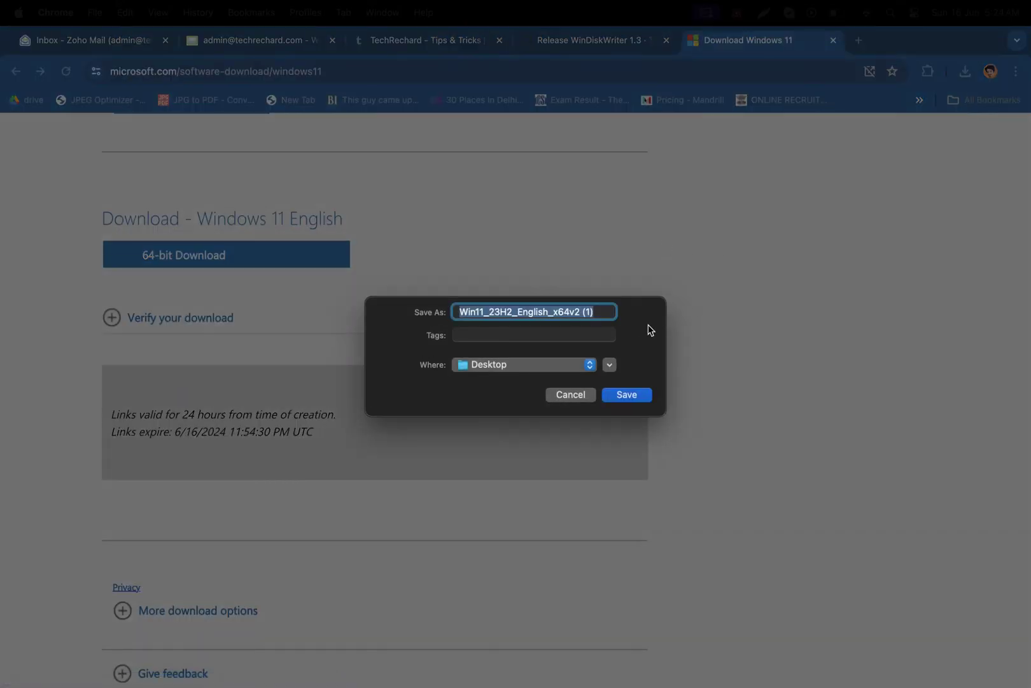
left_click(571, 395)
key("ctrl+Left")
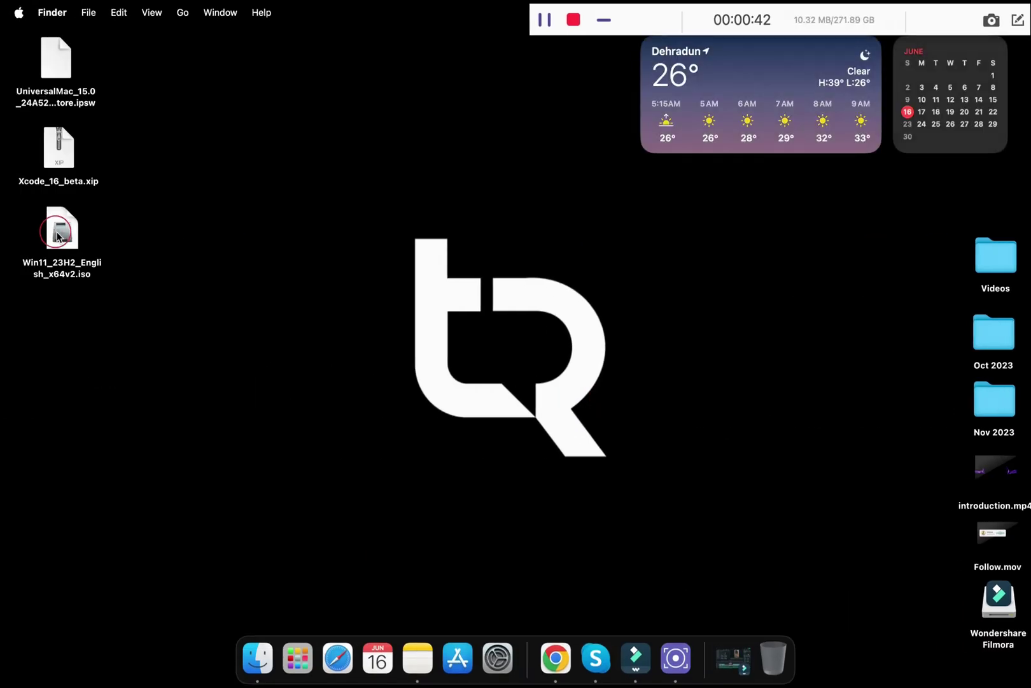
left_click(58, 235)
Download WinDiskWriter.1.3.zip from the GitHub release page and save it to the Desktop.
left_click(372, 314)
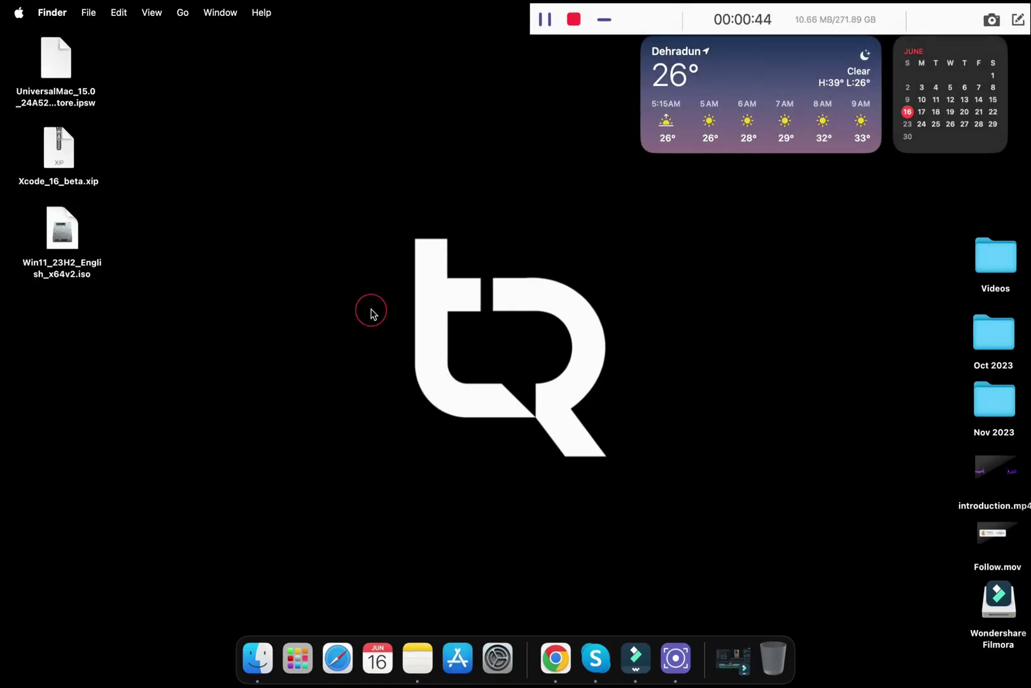
left_click(556, 651)
left_click(575, 39)
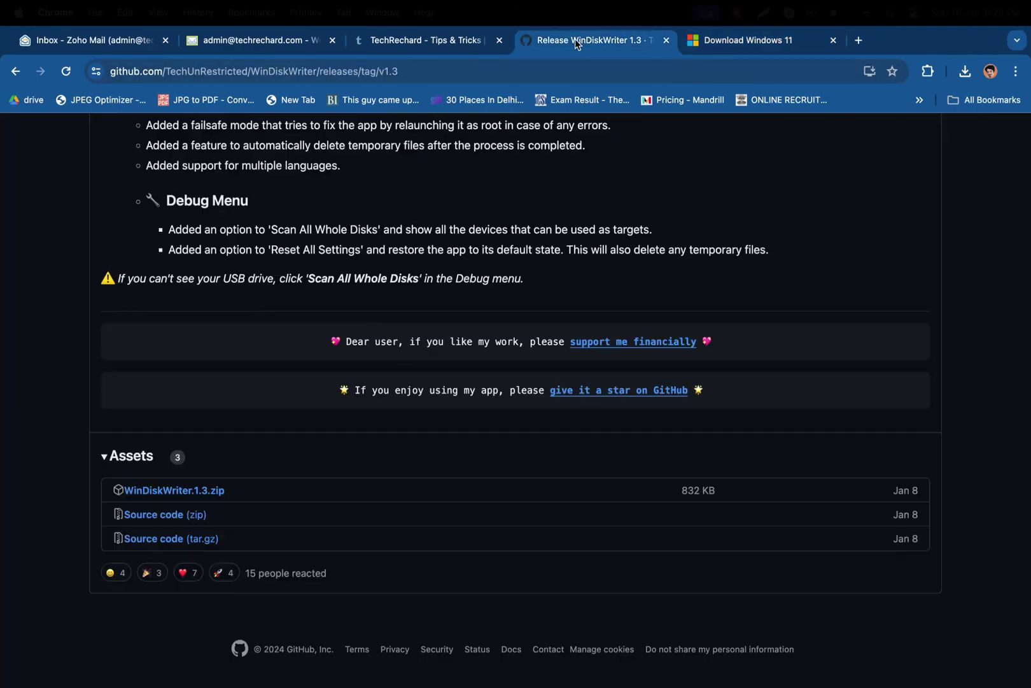
scroll(471, 296, "up", 6)
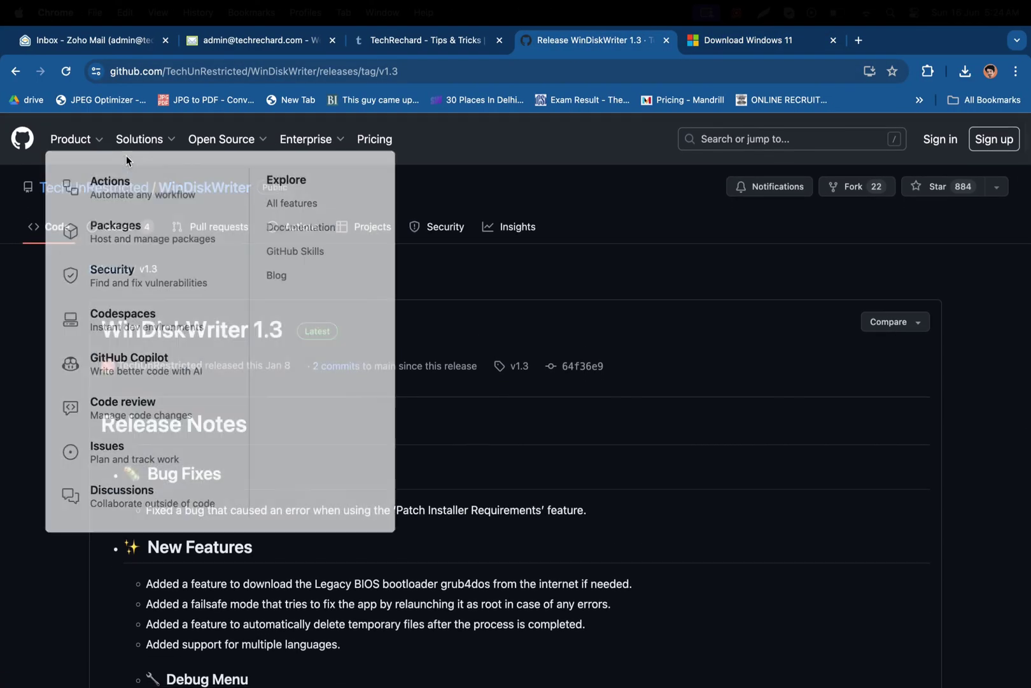
scroll(622, 347, "down", 10)
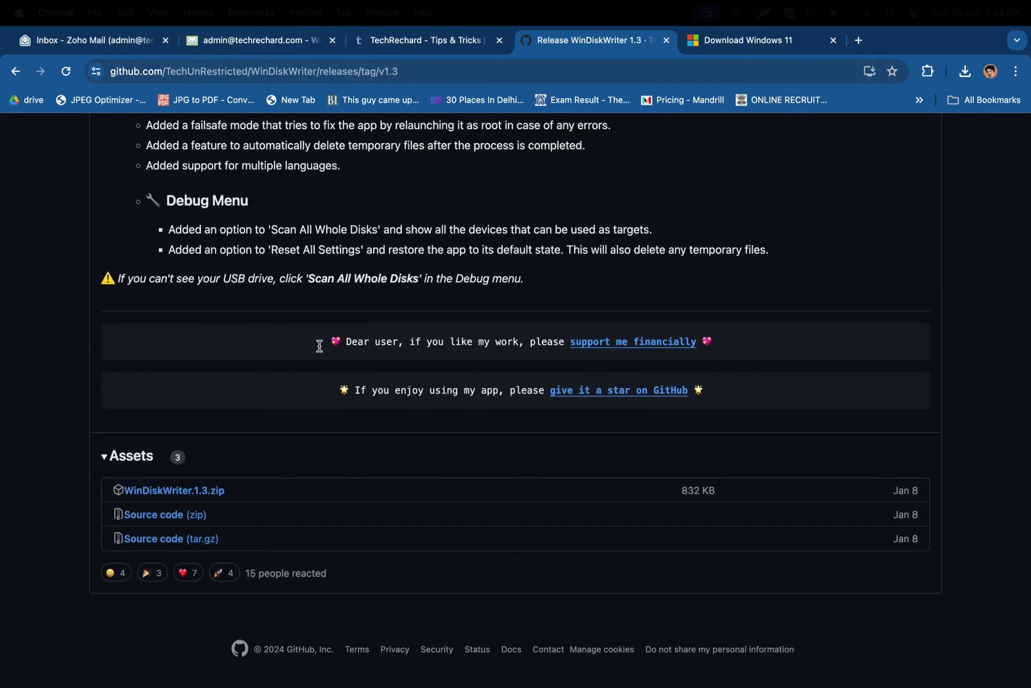
left_click(191, 498)
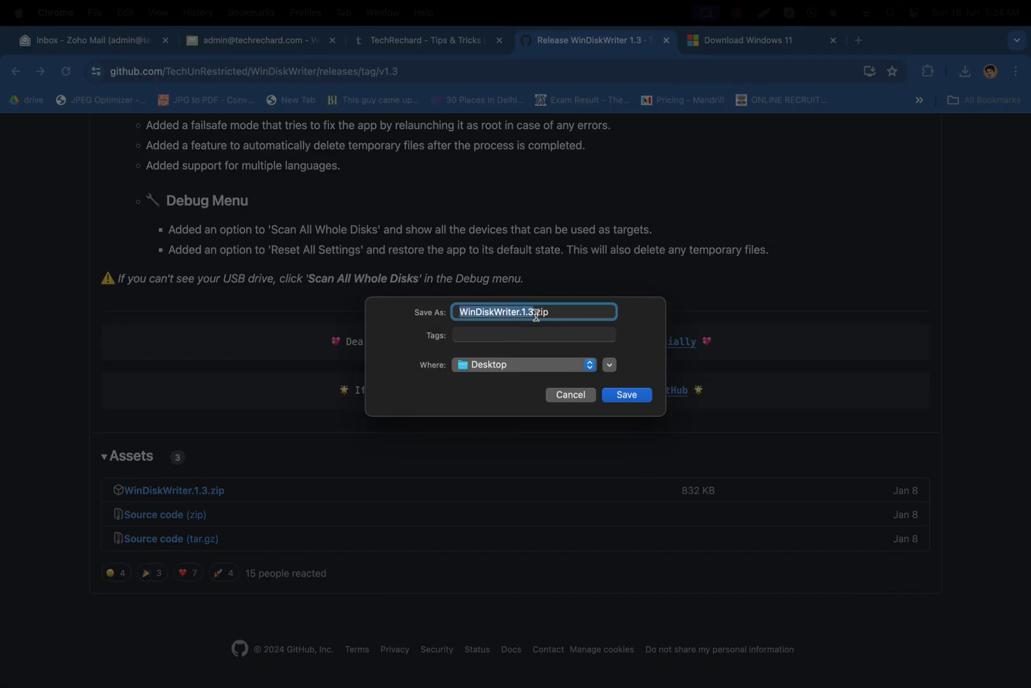
left_click(634, 403)
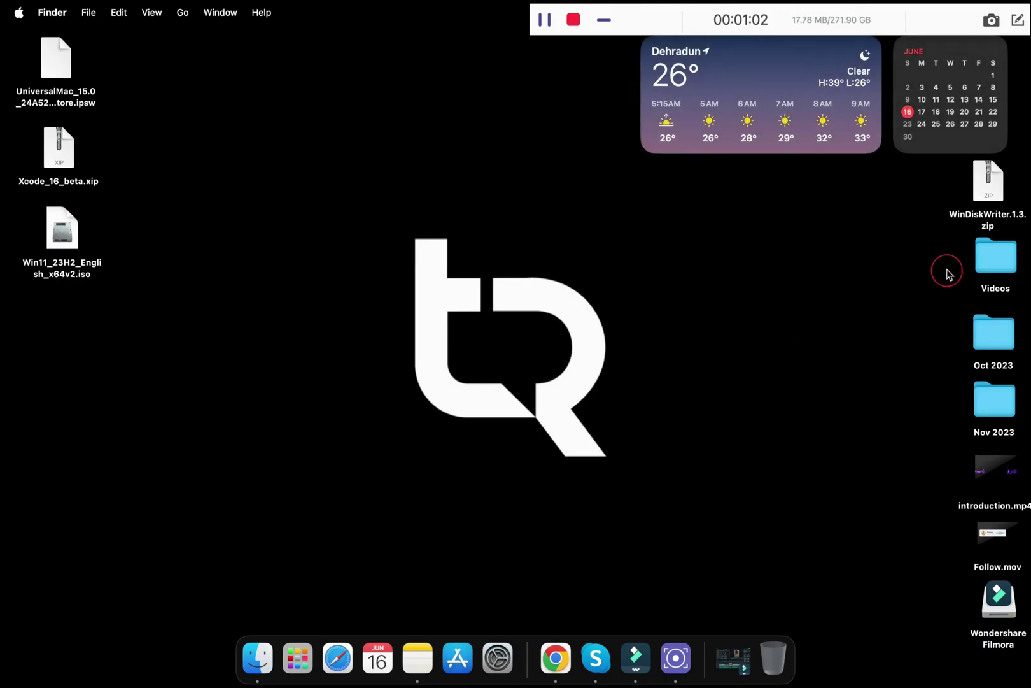
Move WinDiskWriter.1.3.zip to mid-desktop and extract the app from it.
left_click_drag(1006, 219, 272, 407)
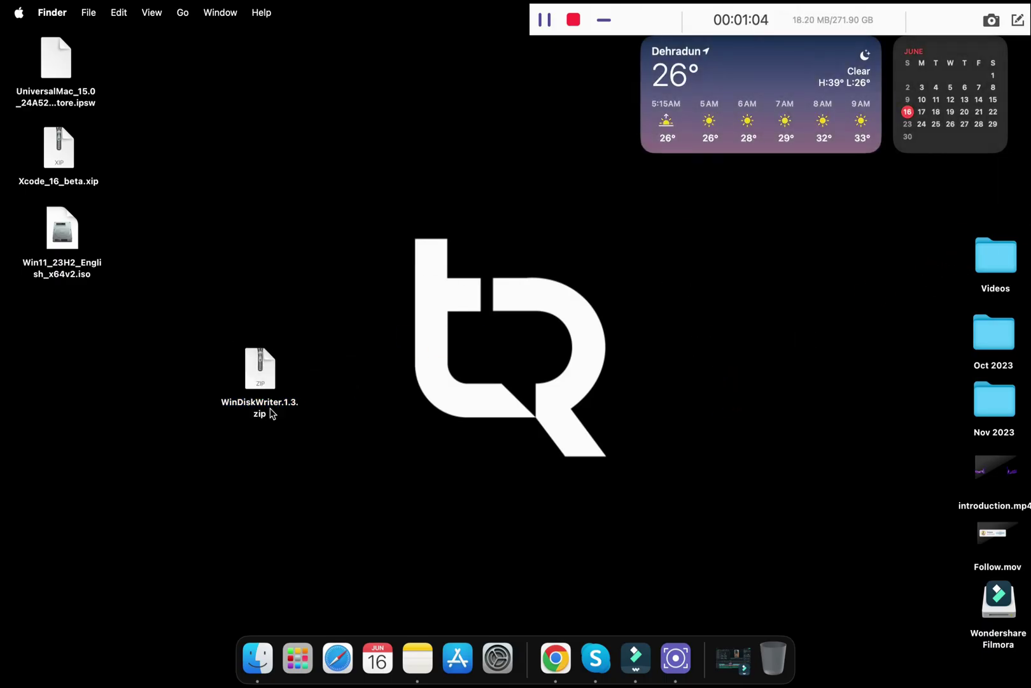
left_click(260, 378)
double_click(260, 386)
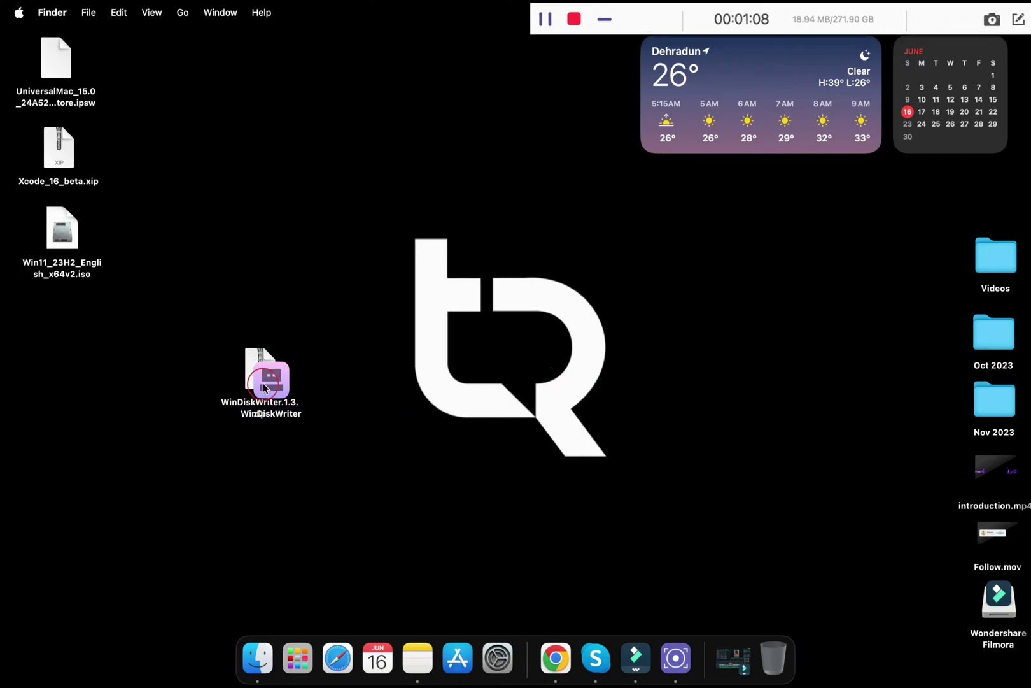
Place the extracted WinDiskWriter app aside and launch it, hitting the unverified-developer warning.
left_click_drag(270, 377, 680, 320)
double_click(680, 321)
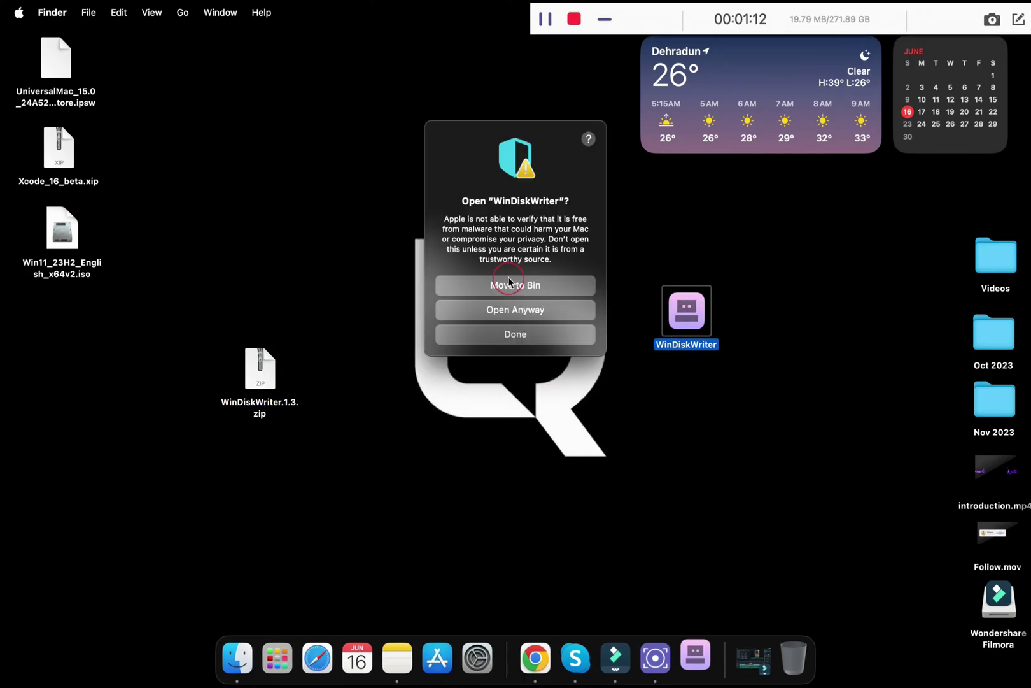
left_click(525, 319)
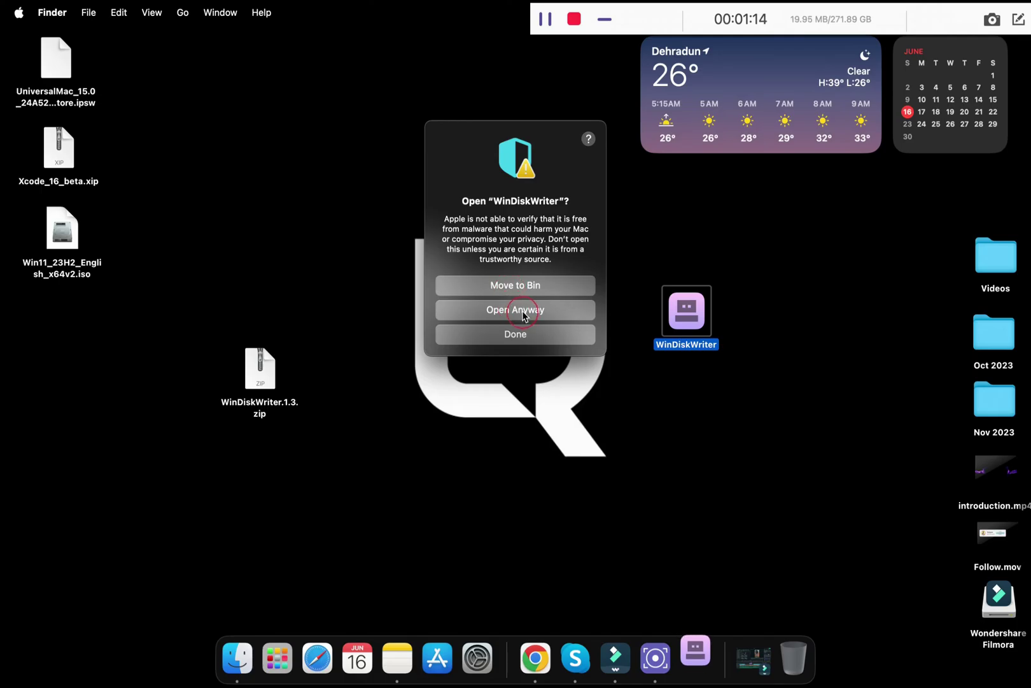
In Privacy & Security, review 'Allow applications from' and keep App Store & Known Developers.
left_click(480, 658)
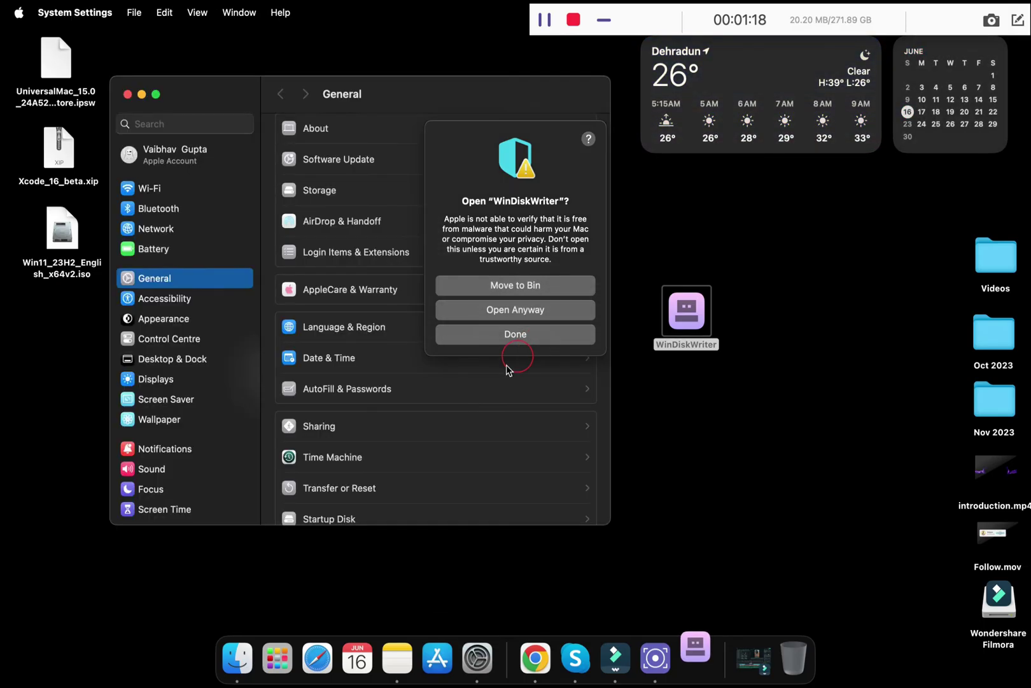
scroll(207, 408, "down", 5)
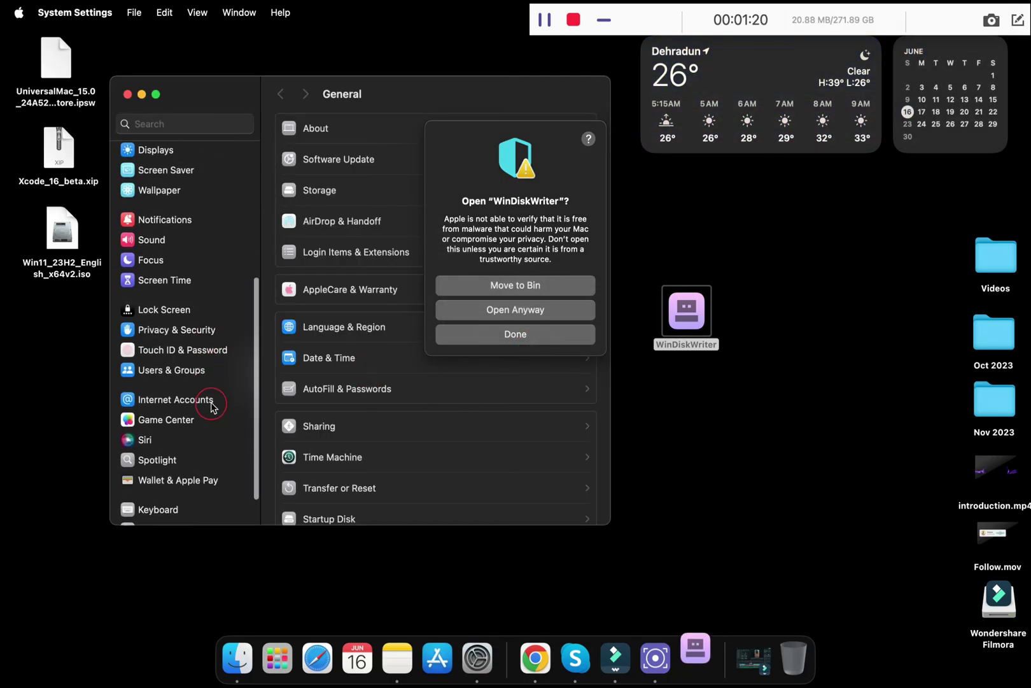
left_click(188, 319)
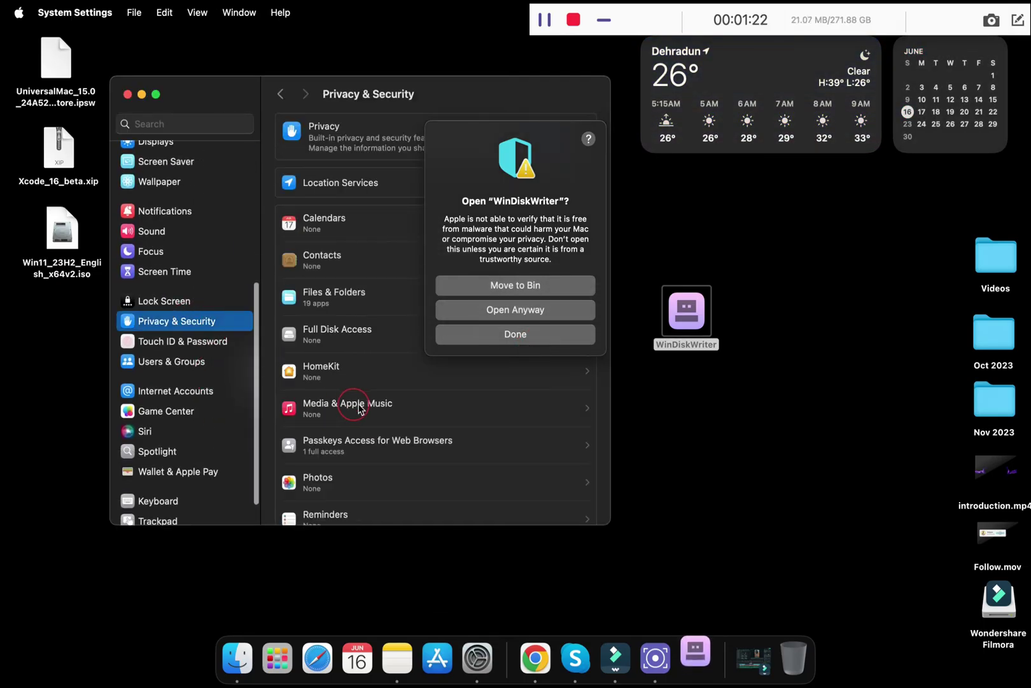
scroll(357, 386, "down", 5)
scroll(376, 414, "down", 5)
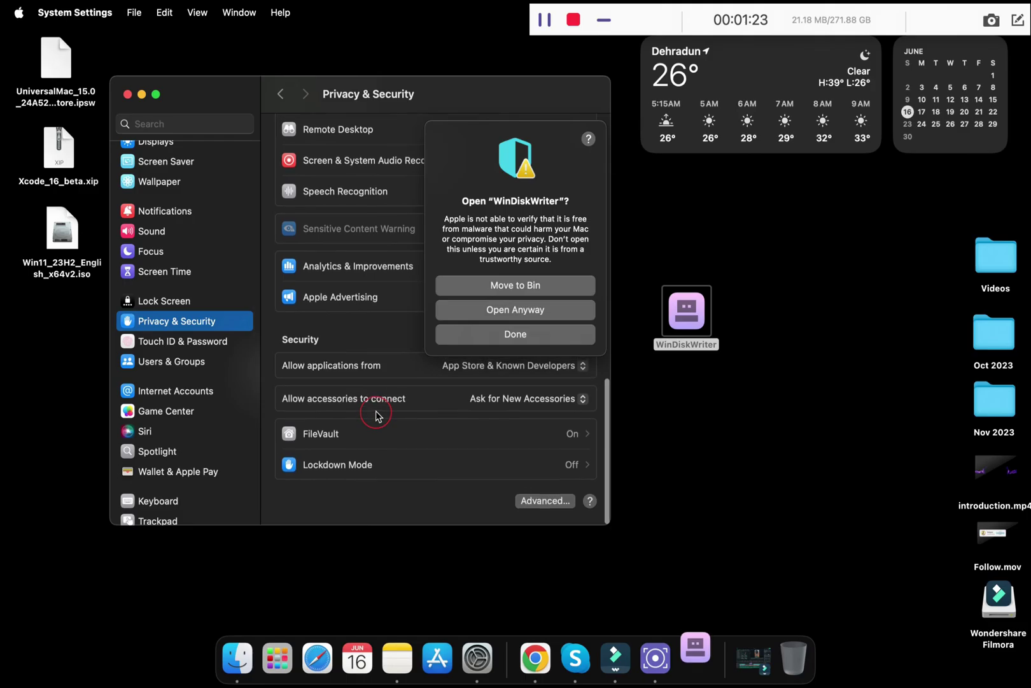
scroll(461, 419, "up", 1)
left_click(473, 399)
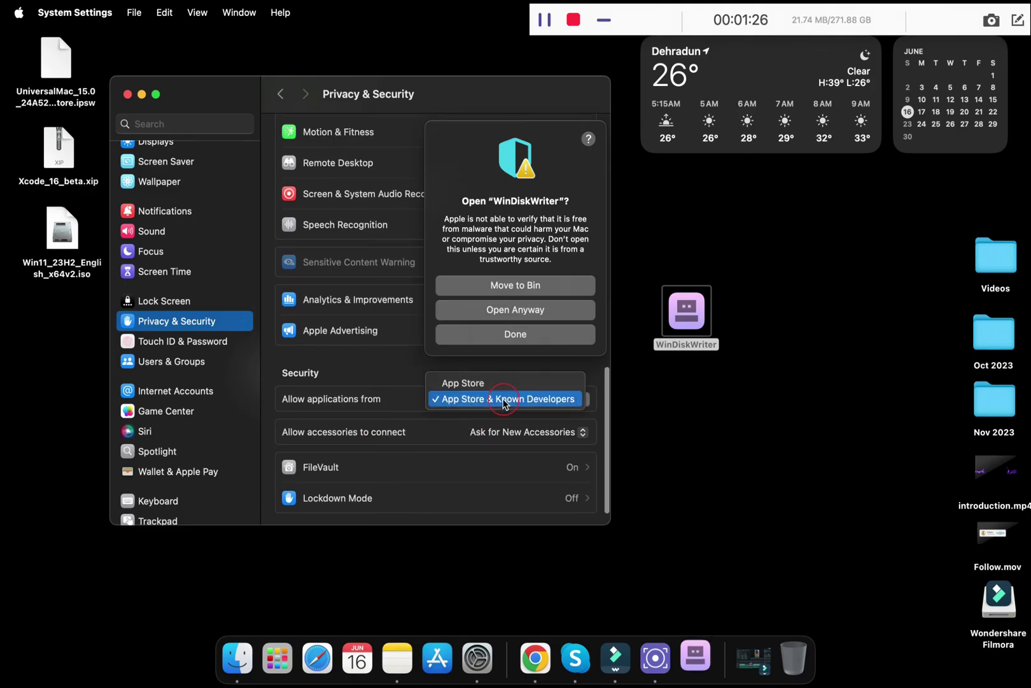
left_click(488, 403)
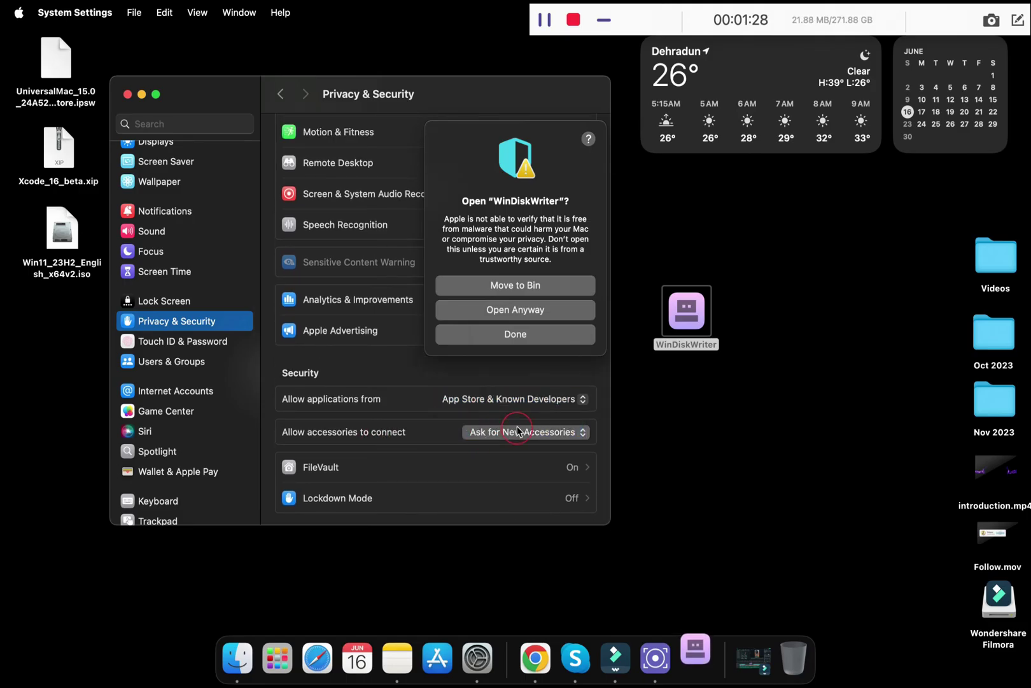
left_click(522, 314)
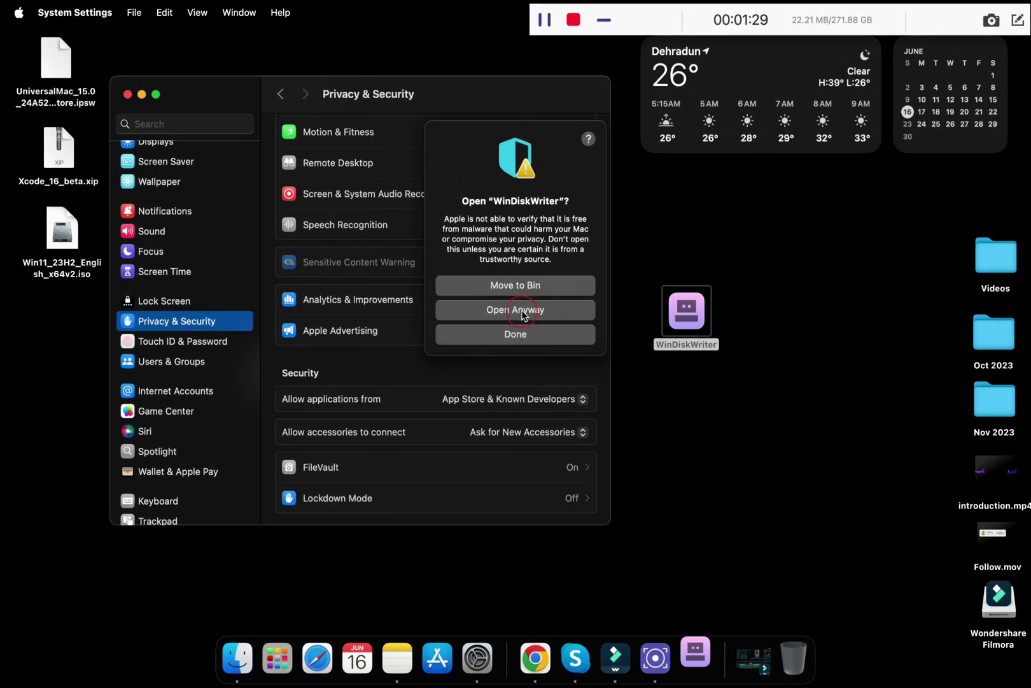
Allow WinDiskWriter to open anyway and load Win11_23H2_English_x64v2.iso as the image.
left_click(522, 310)
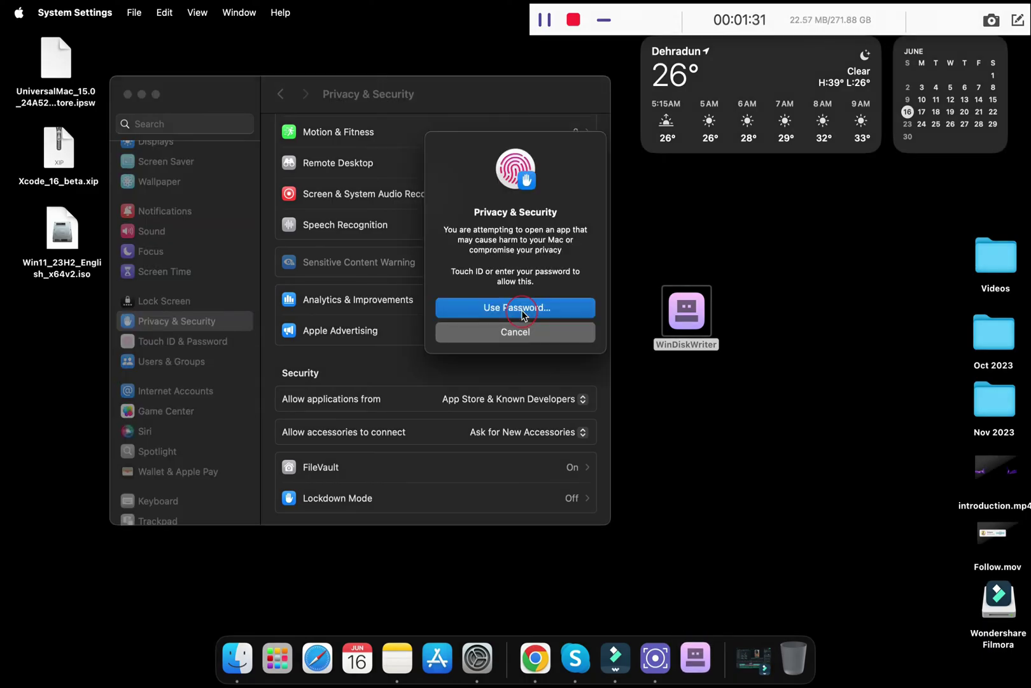
left_click(127, 95)
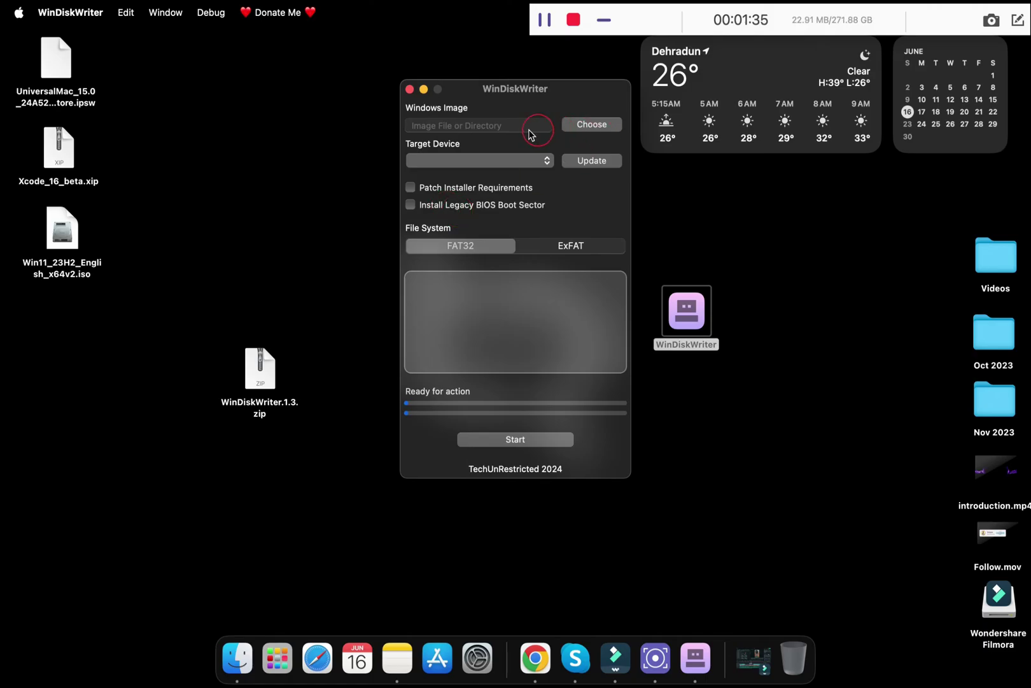
left_click(587, 127)
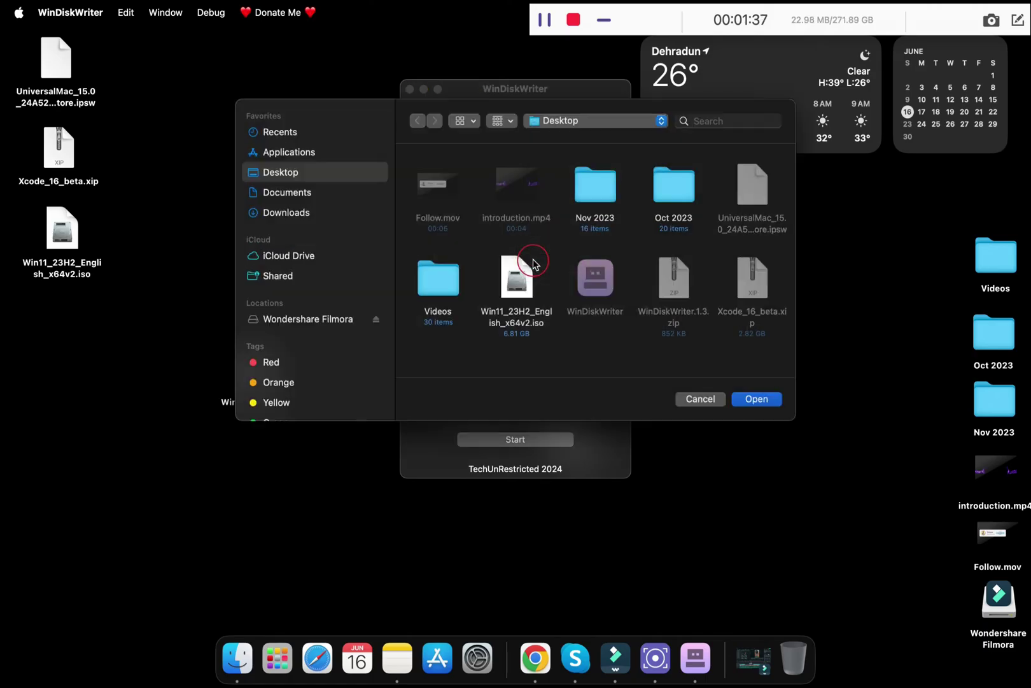
left_click(519, 311)
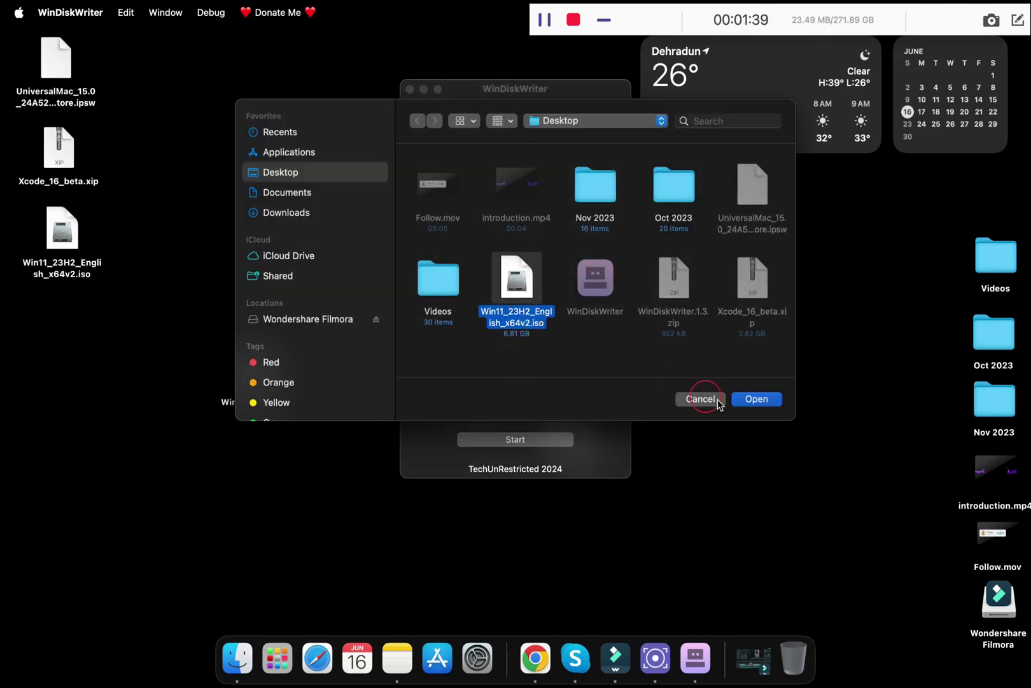
left_click(758, 400)
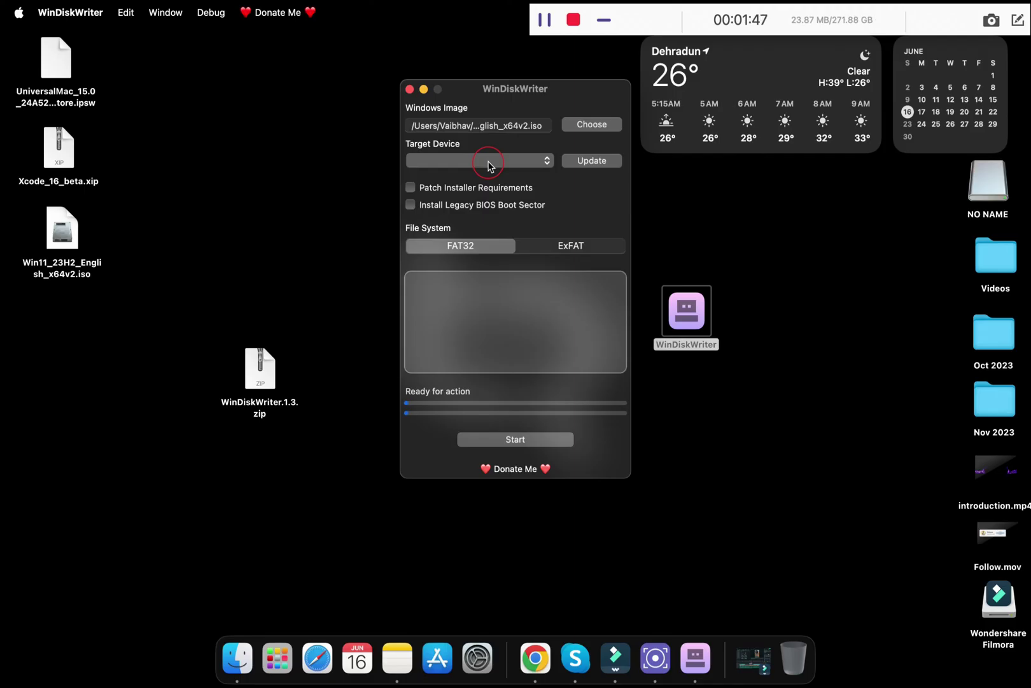
Refresh the target drives to the SanDisk Cruzer Blade and start writing.
left_click(597, 165)
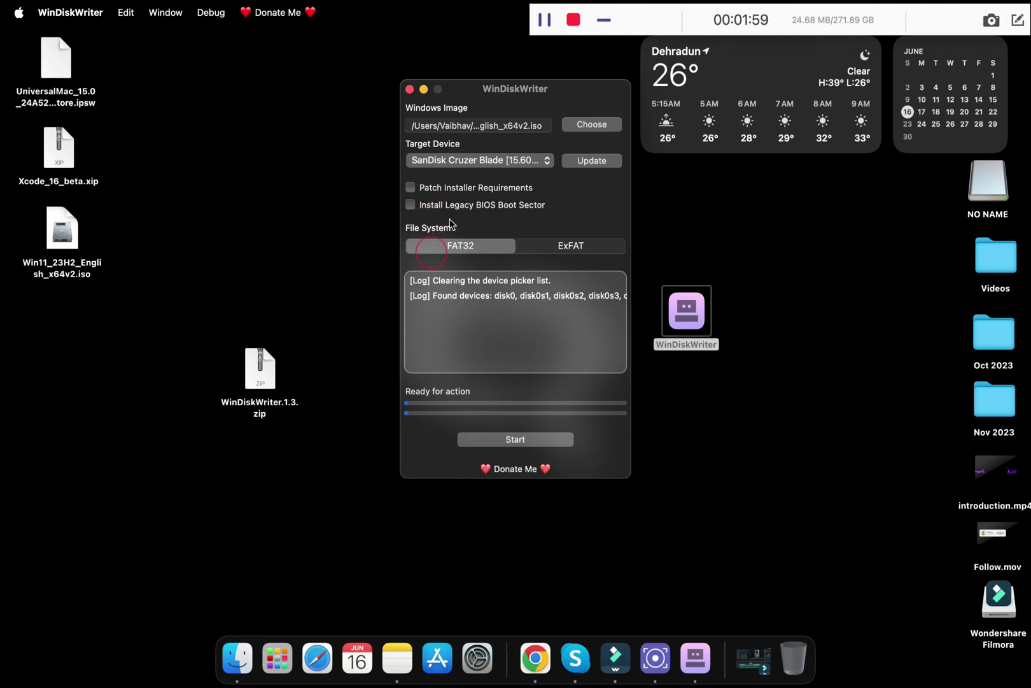
left_click(512, 438)
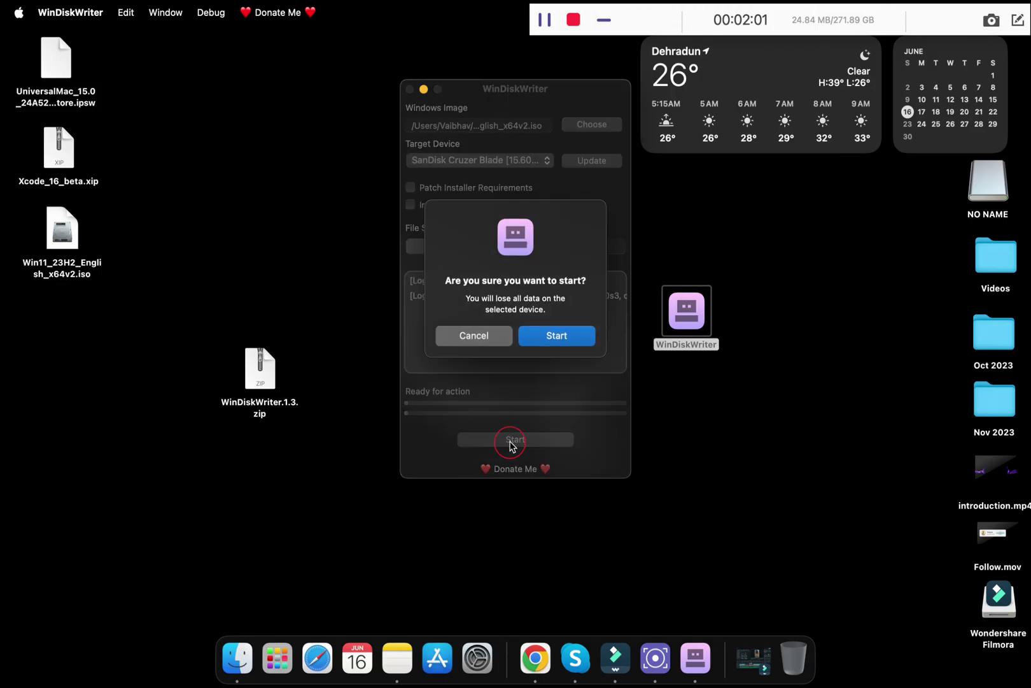
Confirm erasing the drive, let the Windows 11 image write, and dismiss the success message.
left_click(563, 338)
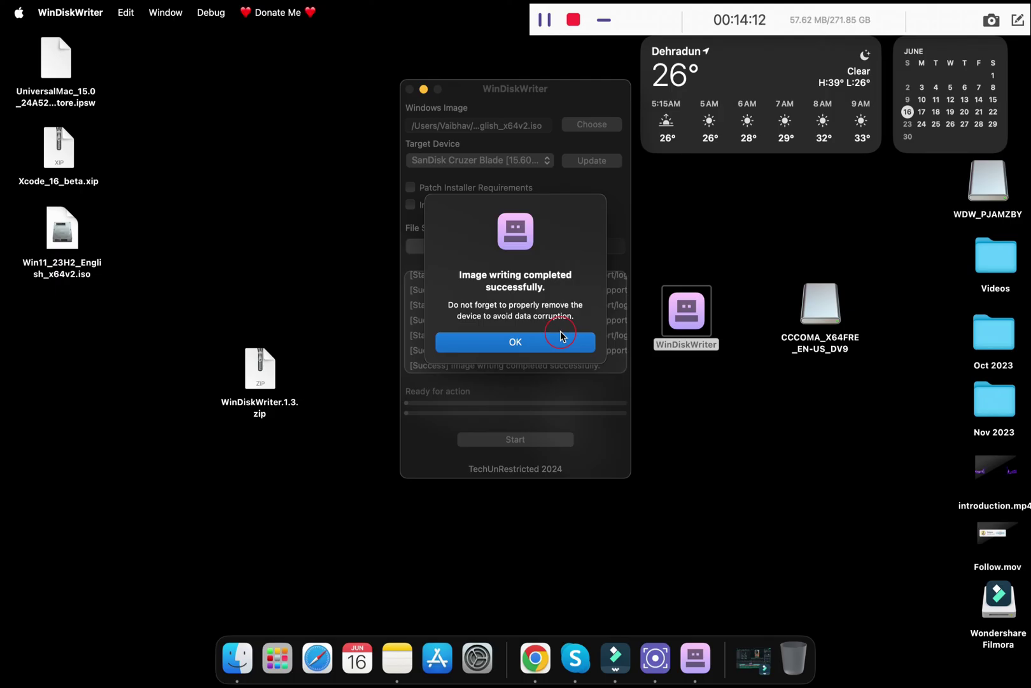
left_click(516, 341)
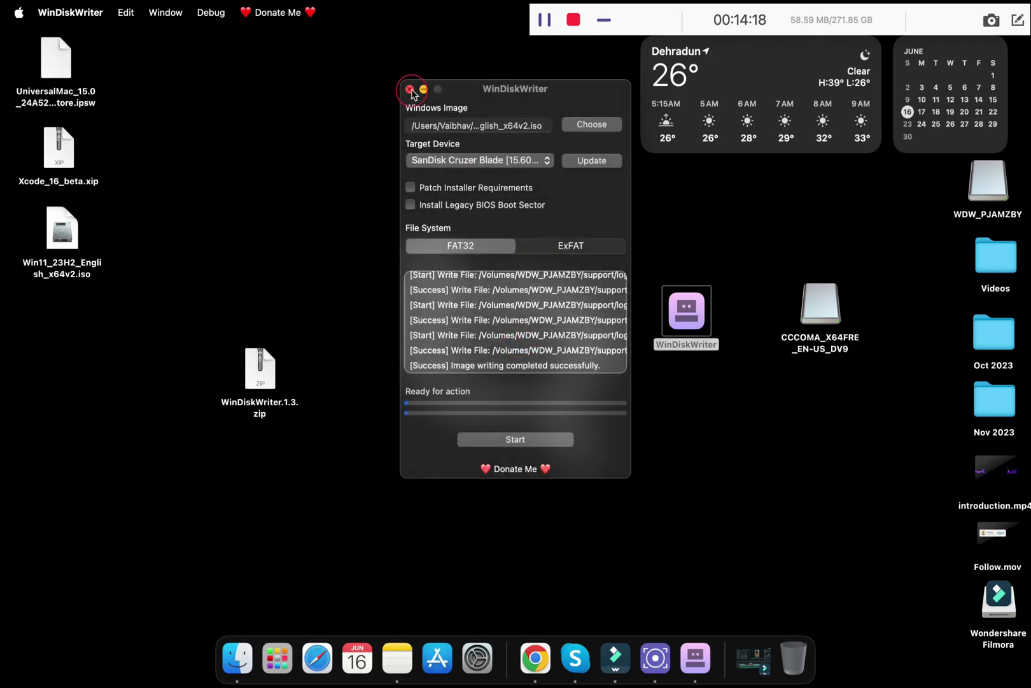
Quit WinDiskWriter and eject the CCCOMA_X64FRE_EN-US_DV9 volume.
left_click(409, 89)
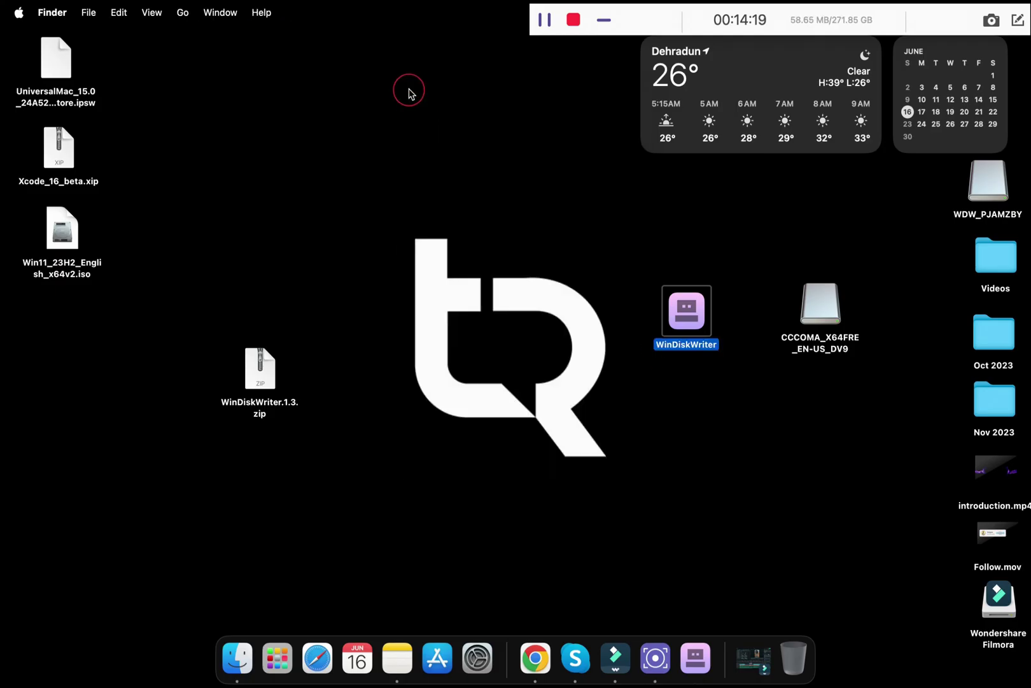
right_click(825, 317)
left_click(744, 347)
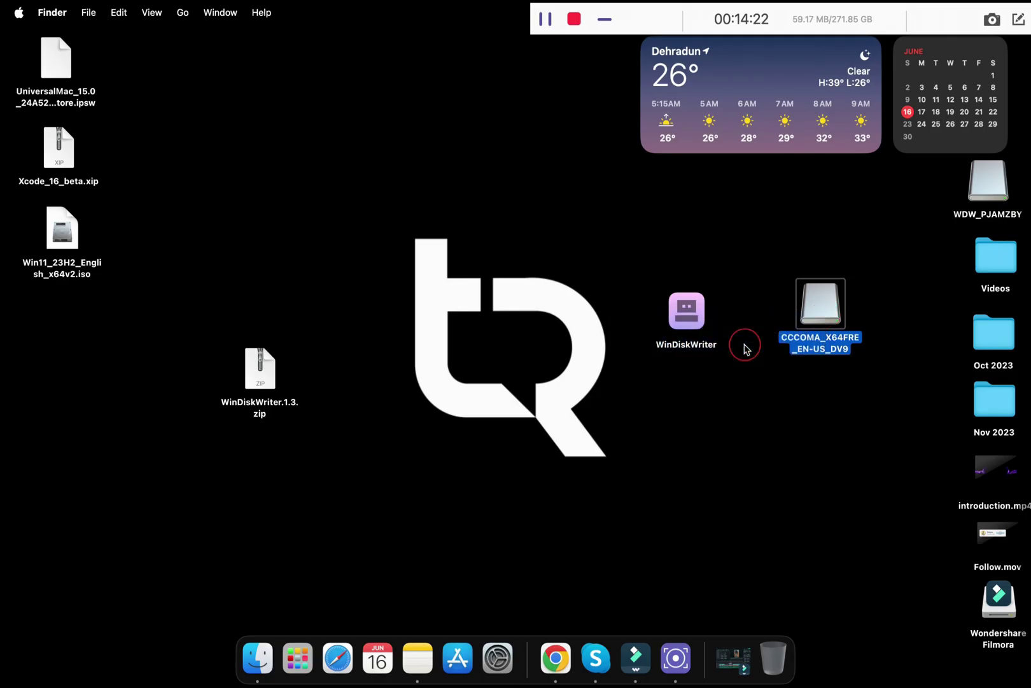
Eject the WDW_PJAMZBY volume from the desktop.
left_click(988, 190)
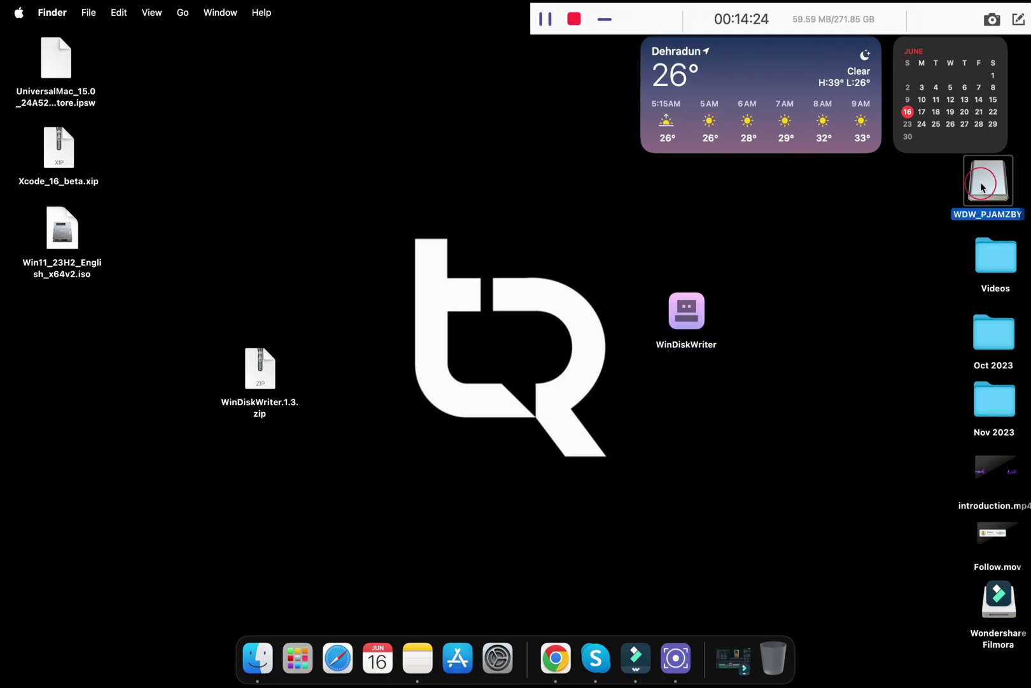
right_click(982, 187)
left_click(911, 214)
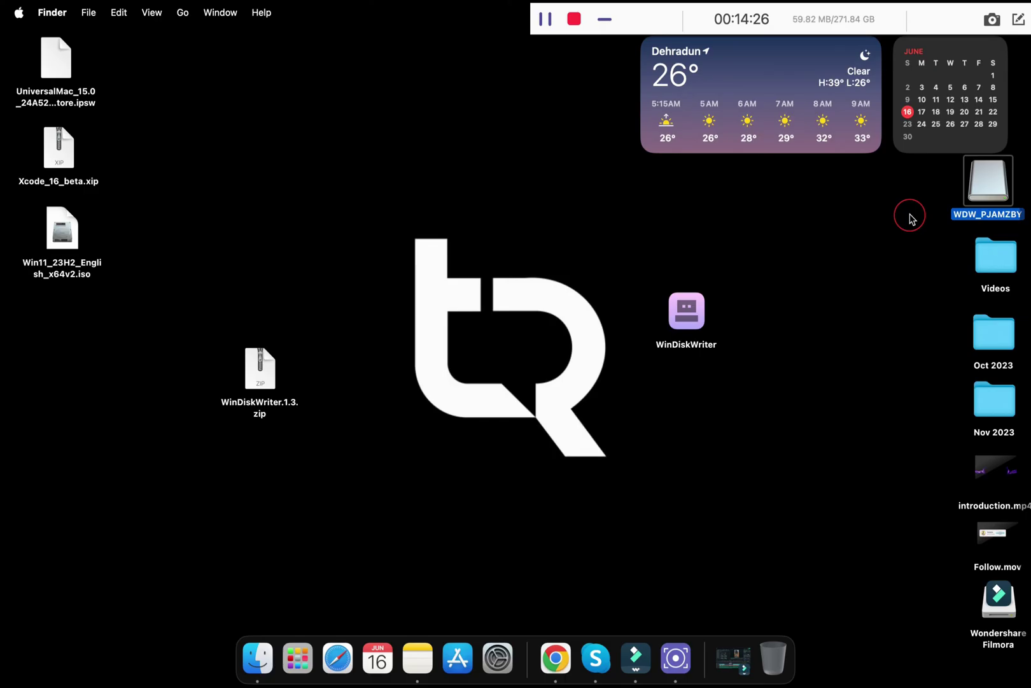